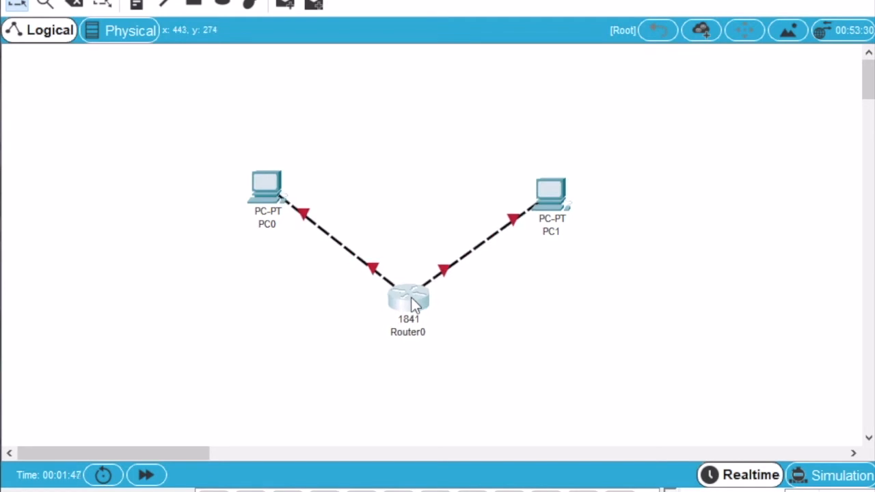
Step: Open Router0's command-line interface, answer no to the initial configuration dialog and start the router session
mouse_move(412, 297)
left_click(402, 302)
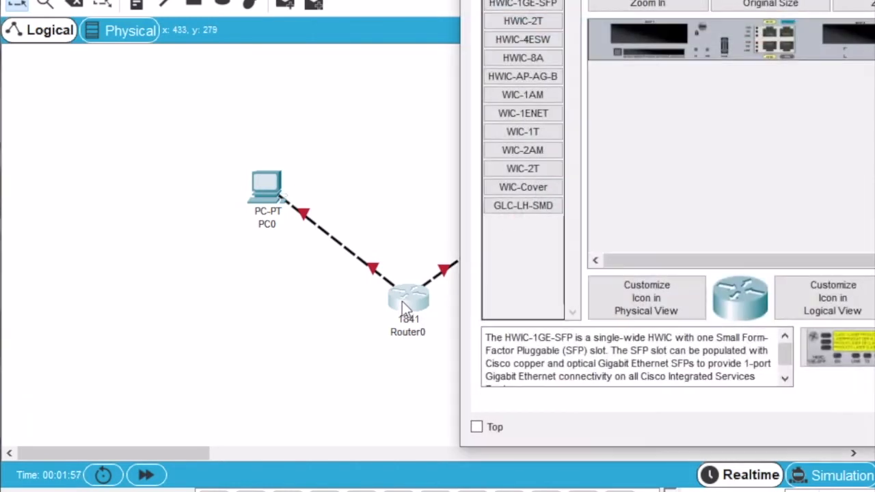
left_click_drag(581, 0, 367, 0)
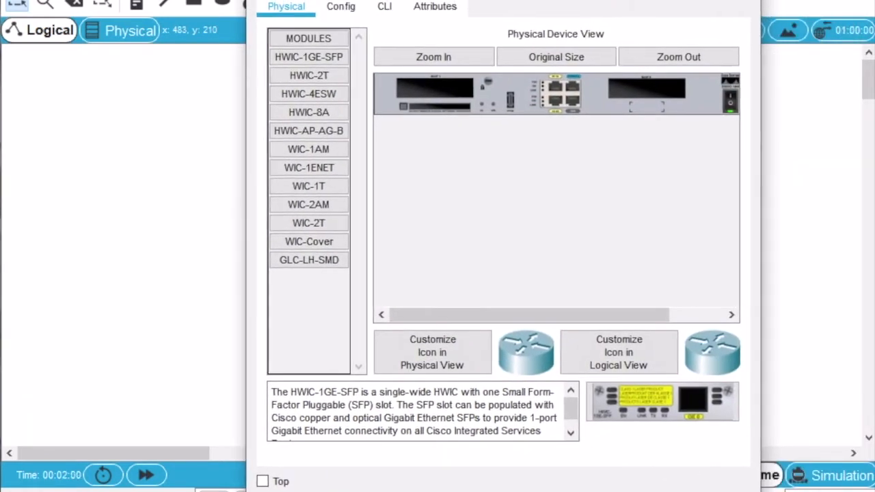
left_click(385, 9)
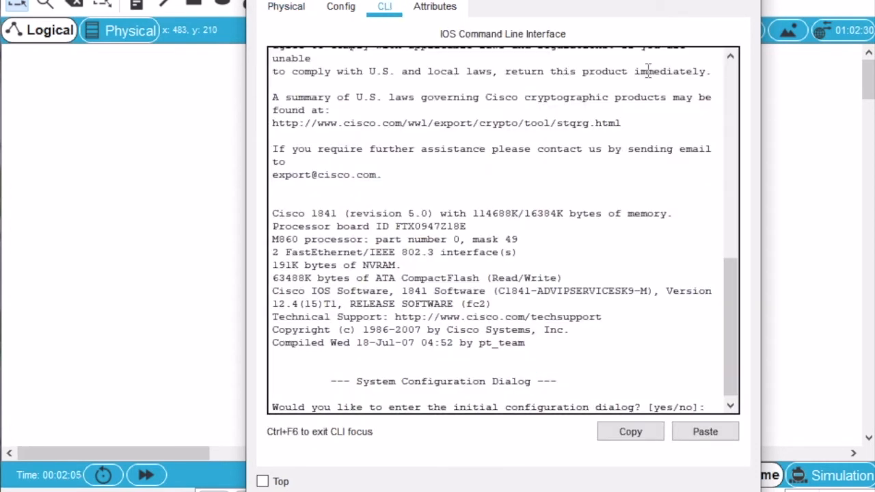
left_click(730, 406)
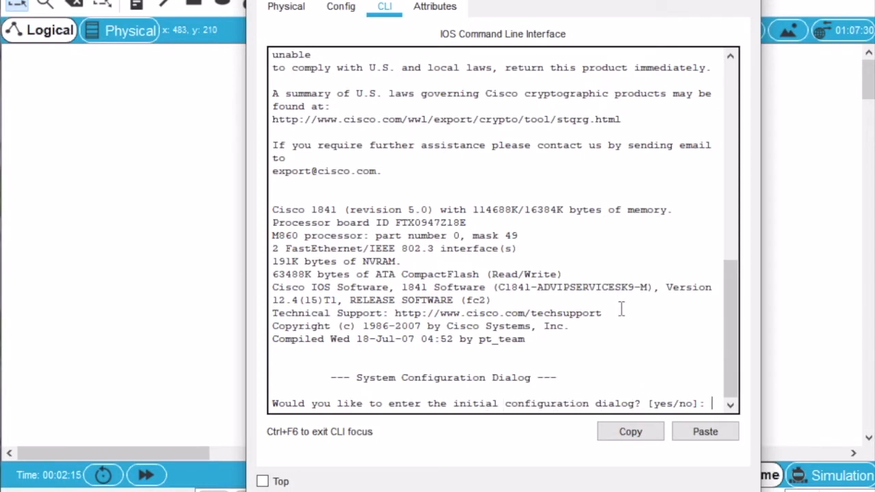
type("no")
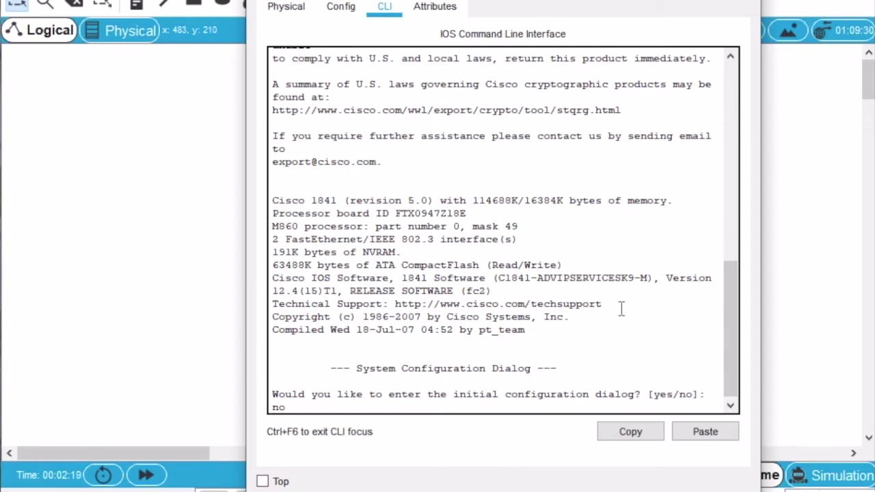
key("Return")
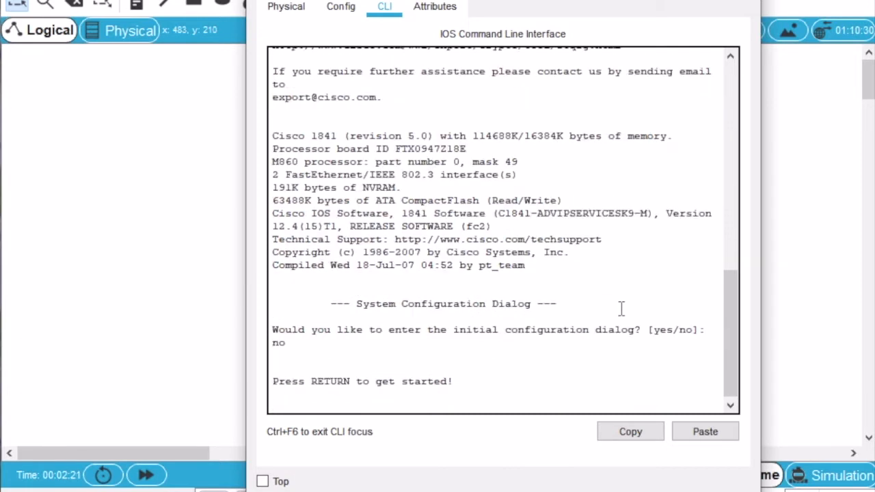
key("Return")
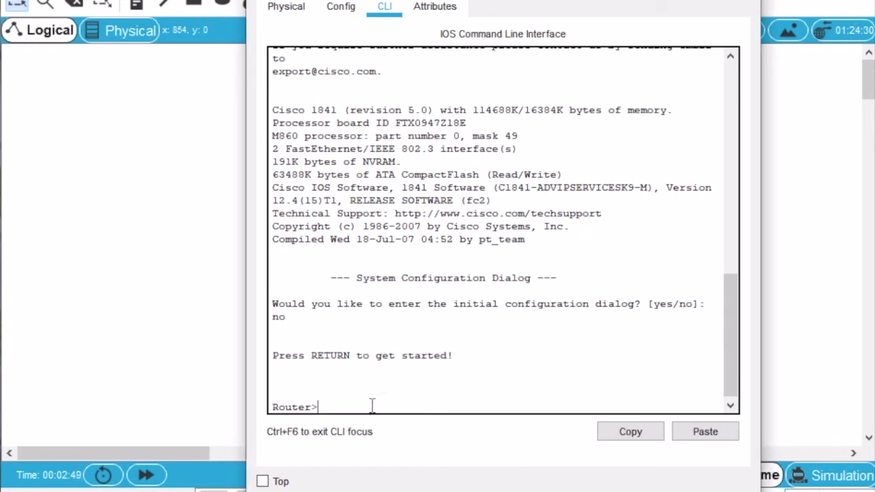
Step: Enter privileged mode with enable, and go into global configuration mode with config t
type("enable")
key("Return")
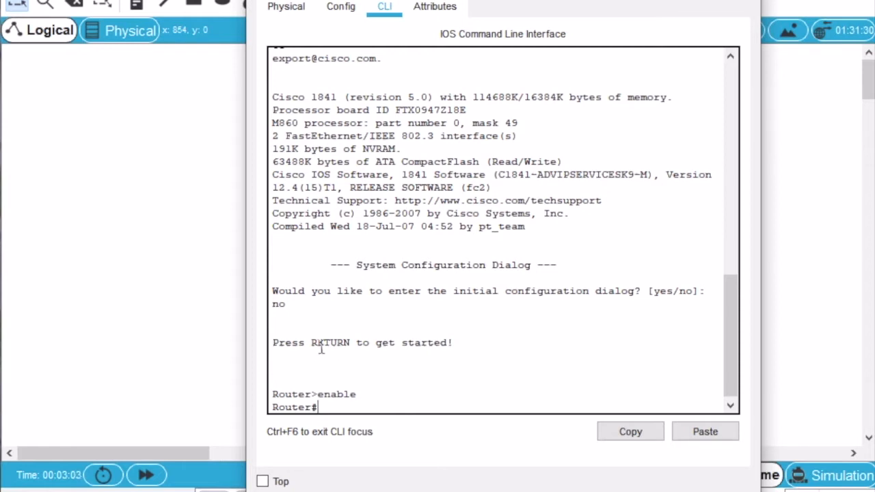
left_click_drag(274, 407, 307, 408)
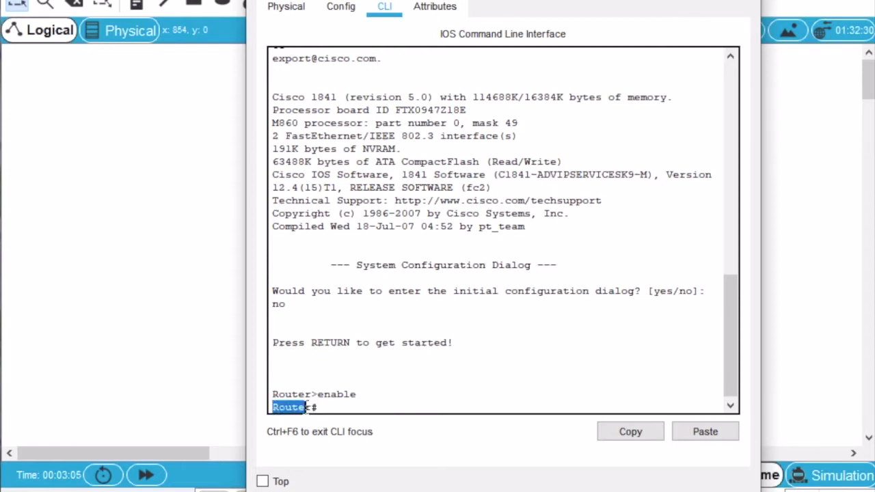
left_click(321, 407)
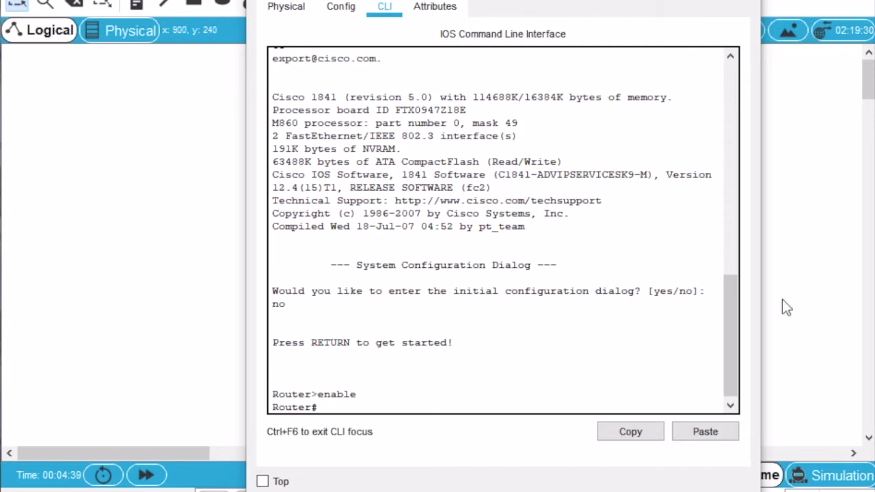
left_click(354, 410)
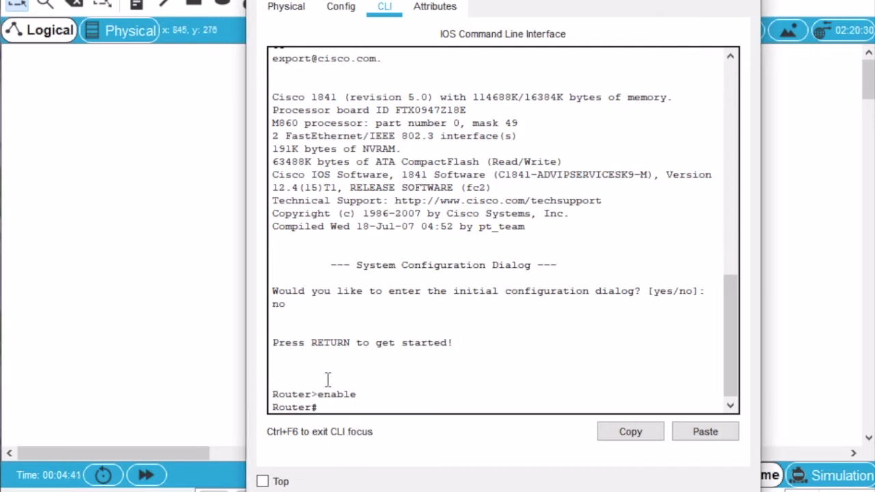
type("config t")
key("Return")
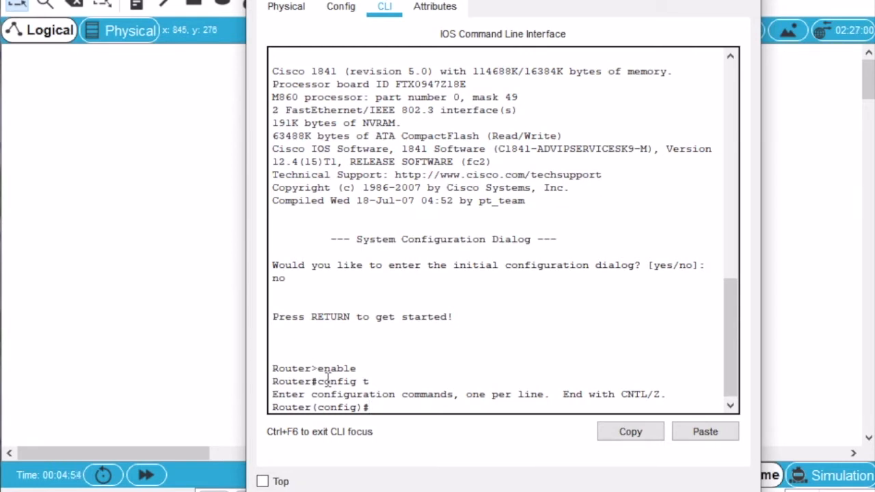
Step: Set the router's hostname to router0 from global configuration mode
type("host")
type("name")
type(" router")
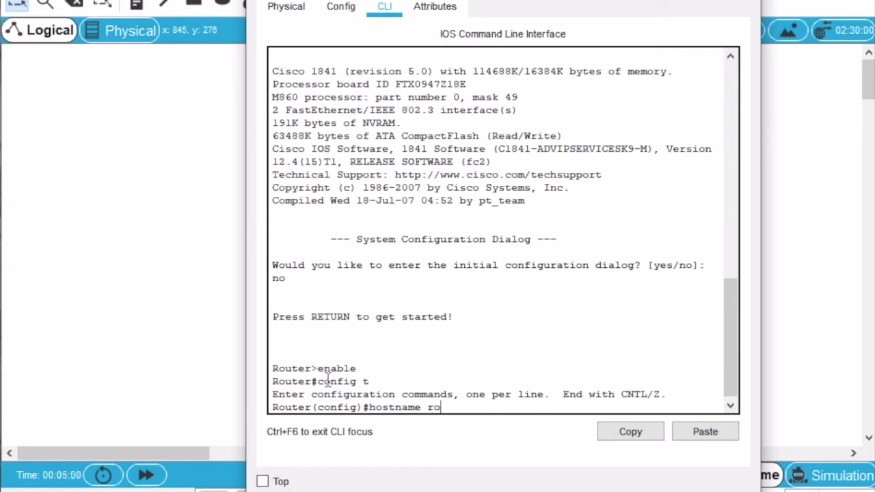
type("0")
key("Return")
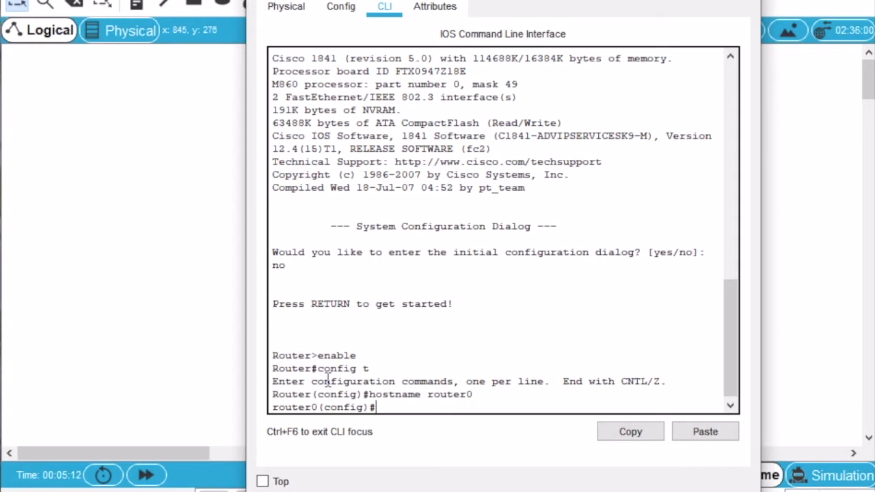
Step: Set the privileged-mode password with the enable secret command
type("enable secret c")
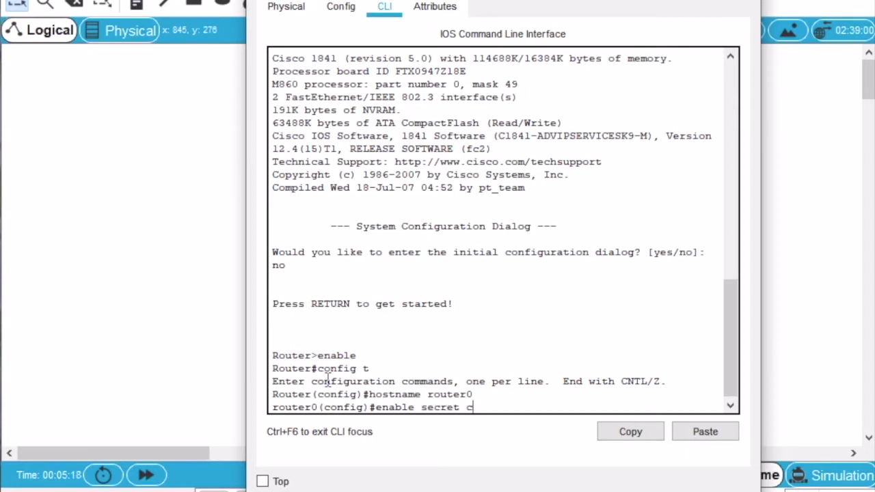
type("lass")
key("Return")
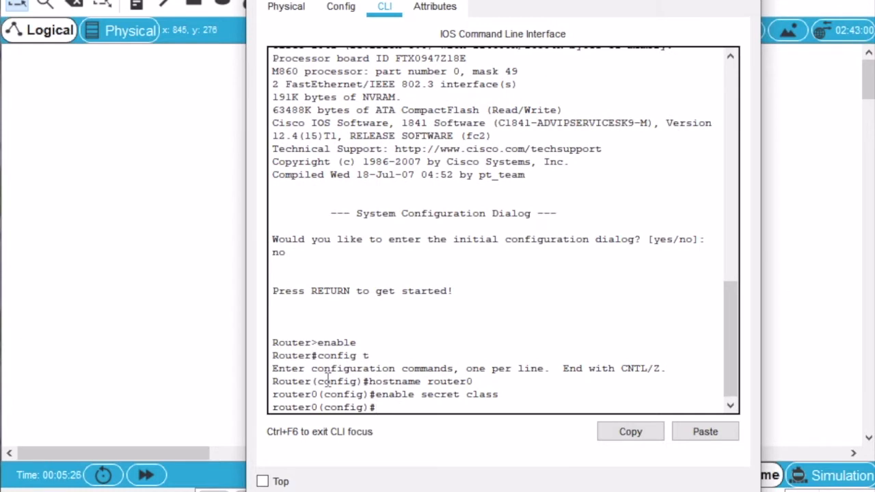
Step: Configure console line 0 with a line password and login, and exit to global configuration mode
type("line con 0")
key("Return")
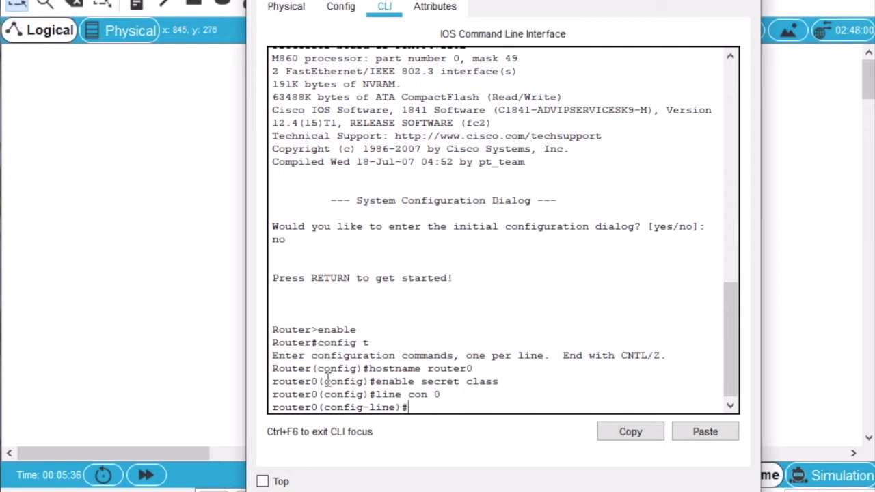
type("password")
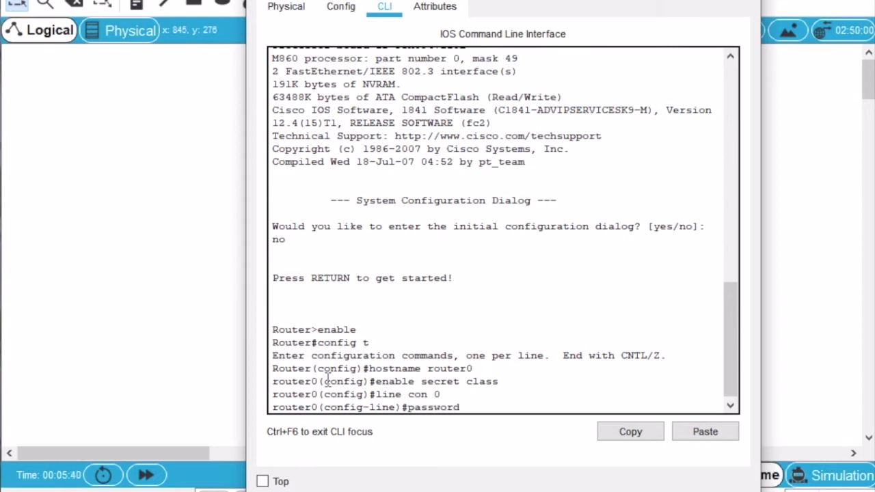
type(" test")
key("Return")
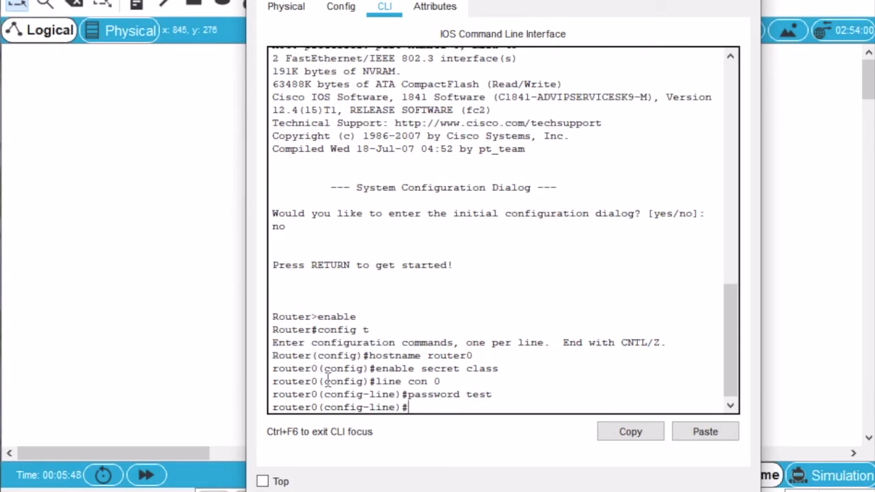
type("login")
key("Return")
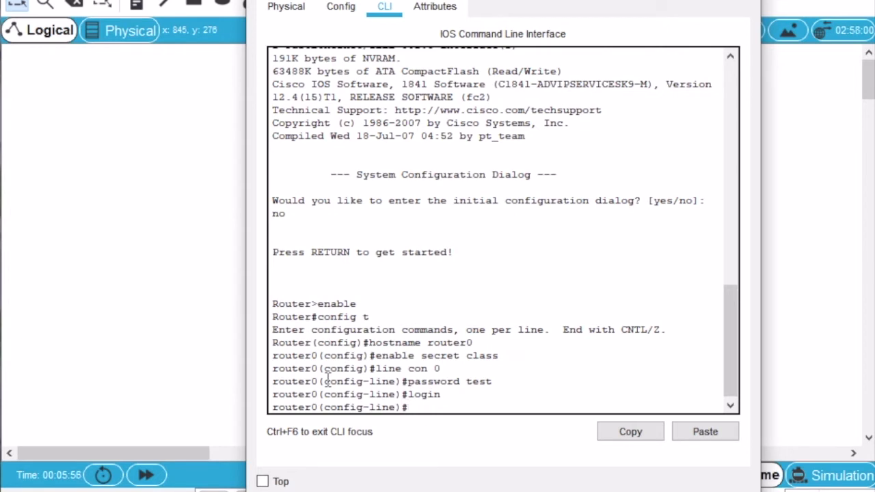
type("exit")
key("Return")
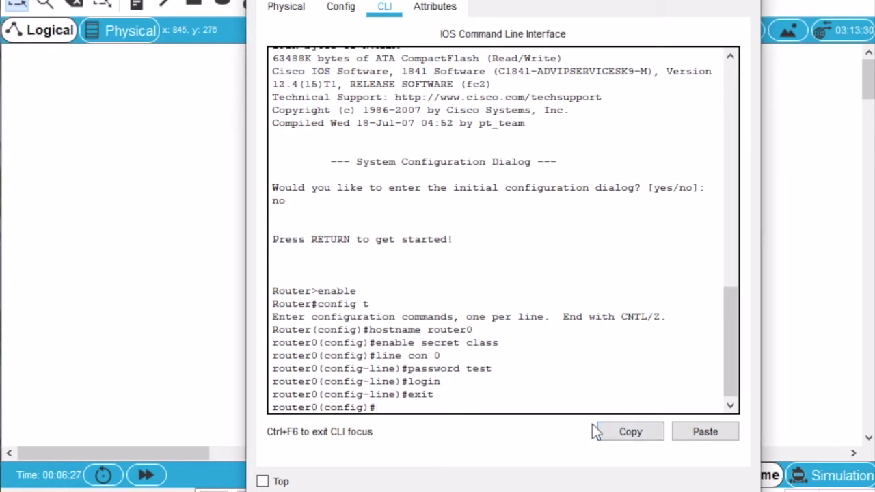
Step: Configure virtual terminal lines vty 0 4 with a line password and login, and exit line configuration
type("line vty 0 4")
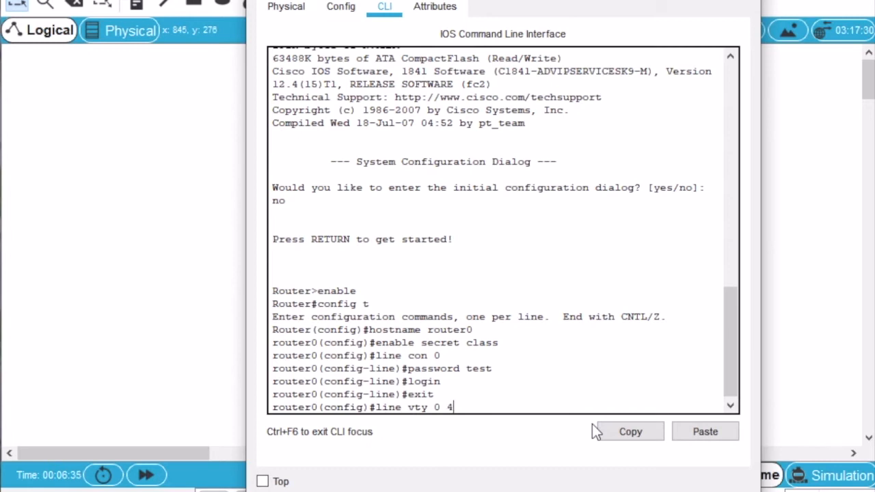
key("Return")
type("password")
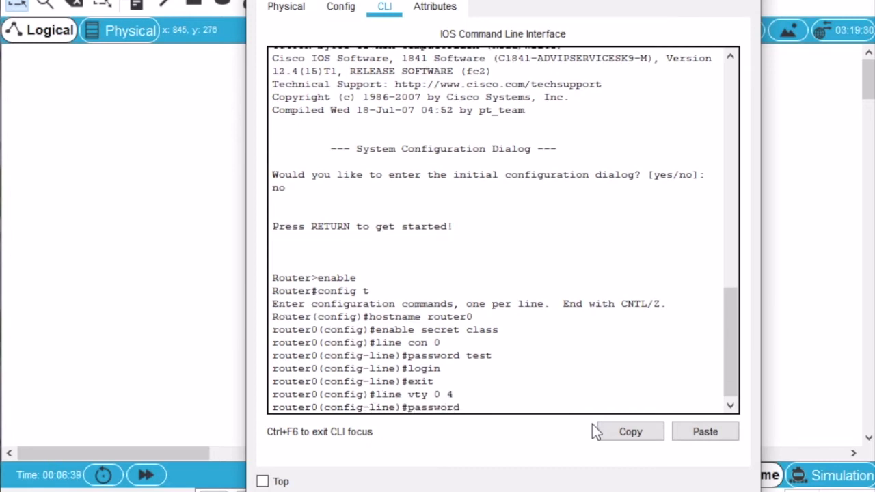
type(" test")
key("Return")
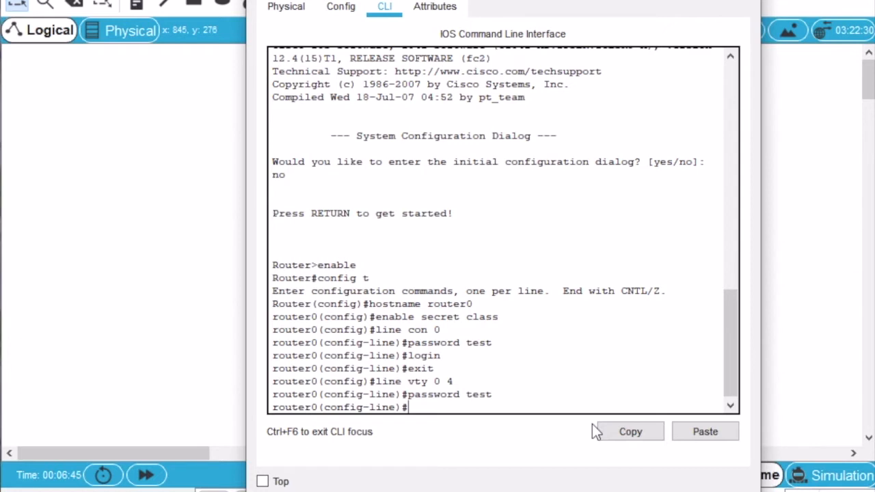
type("login")
key("Return")
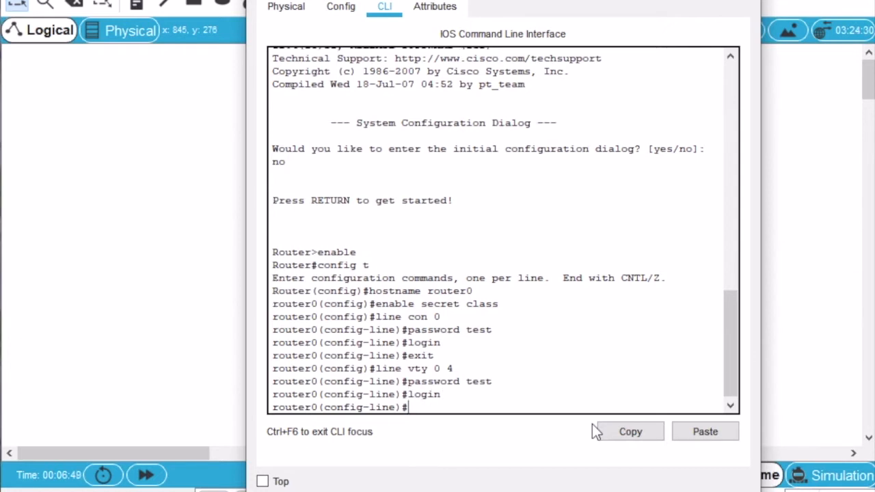
type("exit")
key("Return")
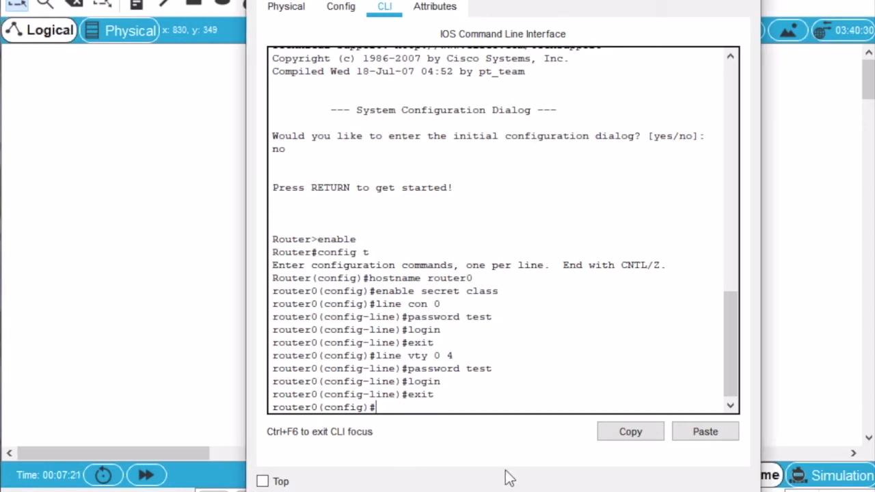
Step: Enter interface configuration mode for fastethernet 0/0, writing the interface type as one word
type("nterface")
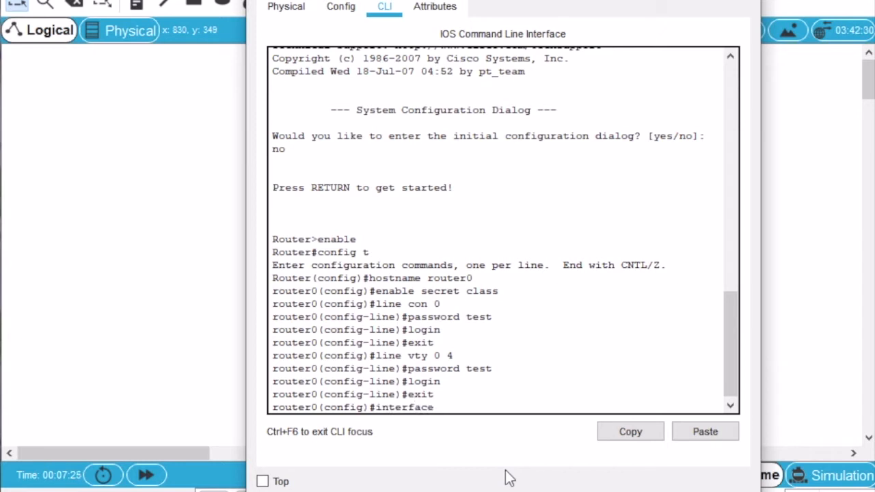
type(" fast etherne")
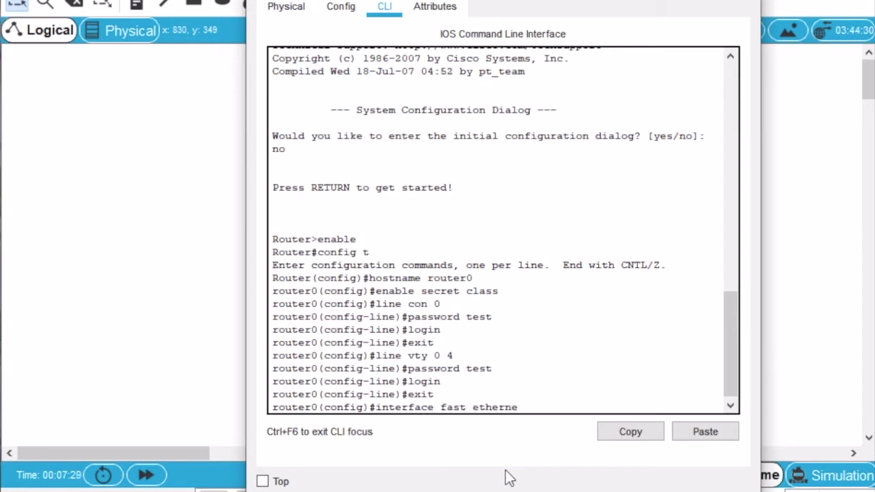
type("t 0/0")
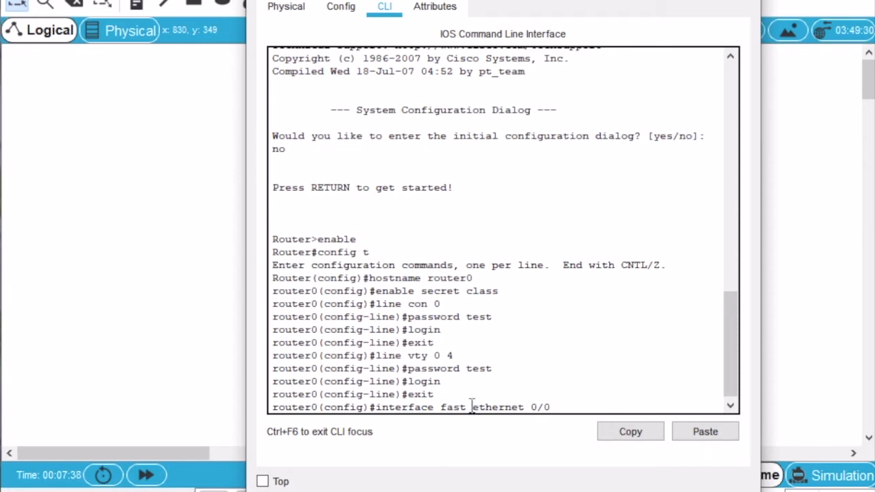
key("BackSpace")
key("BackSpace")
key("BackSpace")
key("BackSpace")
key("BackSpace")
key("BackSpace")
key("BackSpace")
key("BackSpace")
key("BackSpace")
key("BackSpace")
key("BackSpace")
key("BackSpace")
key("BackSpace")
type("etghe")
key("BackSpace")
key("BackSpace")
key("BackSpace")
type("hernet")
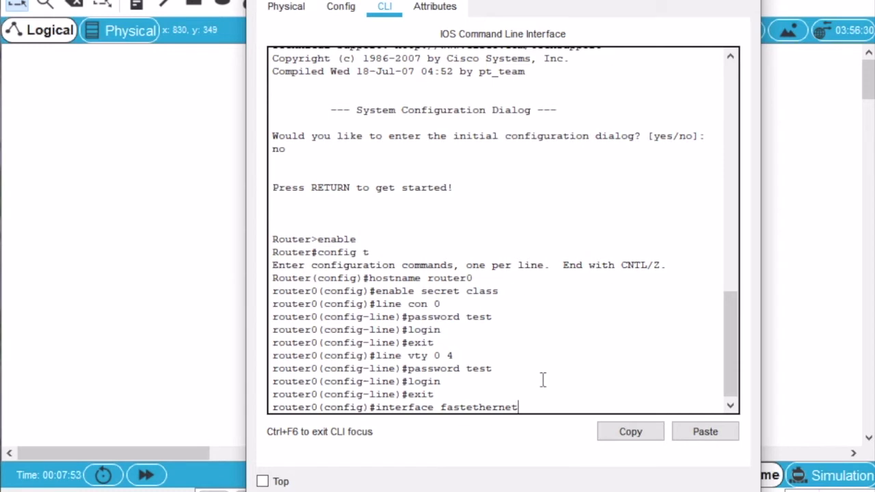
type(" 0/0")
key("Return")
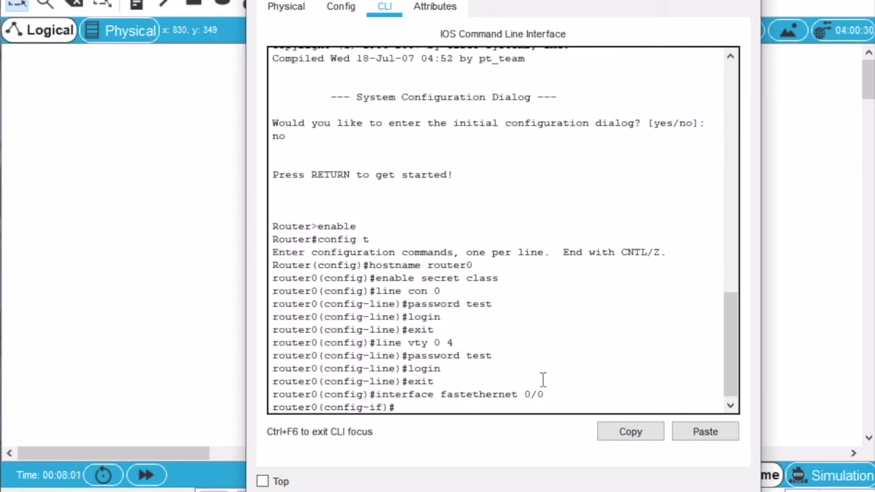
Step: Assign IP address 192.168.1.1 with subnet mask 255.255.255.0 to the fastethernet 0/0 interface
type("IP addres")
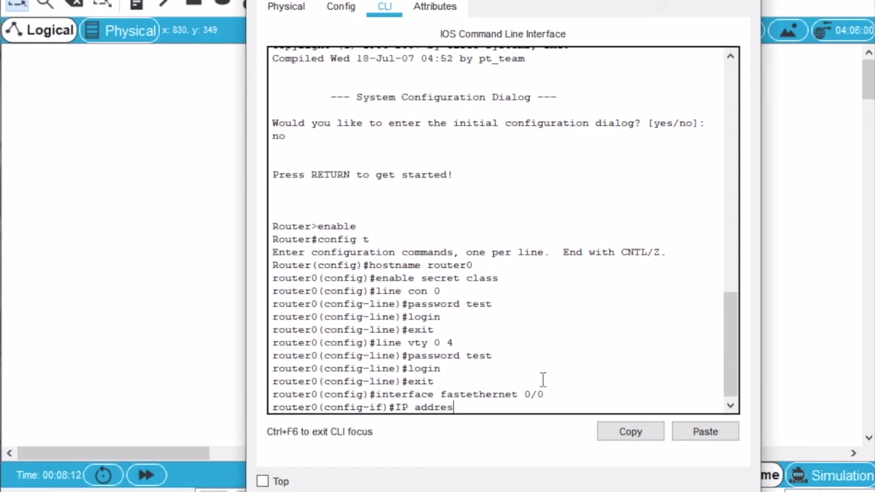
type("s 192.168.1.1")
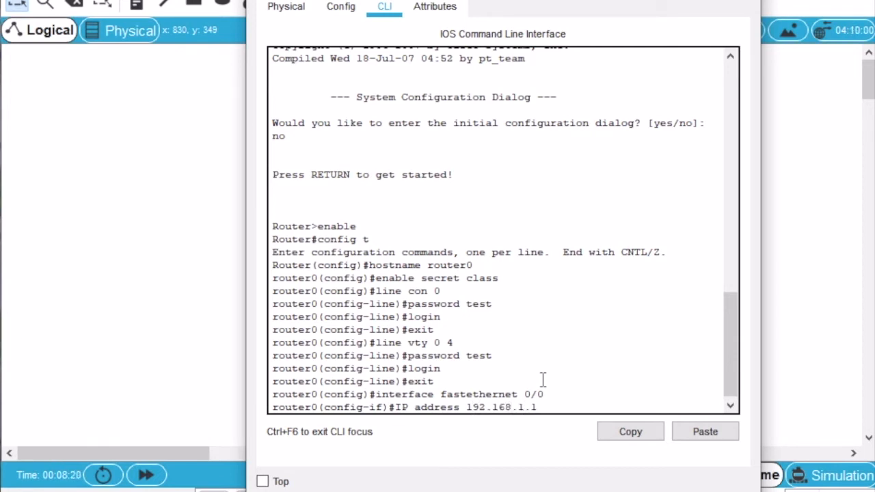
type(" 255.255.255.")
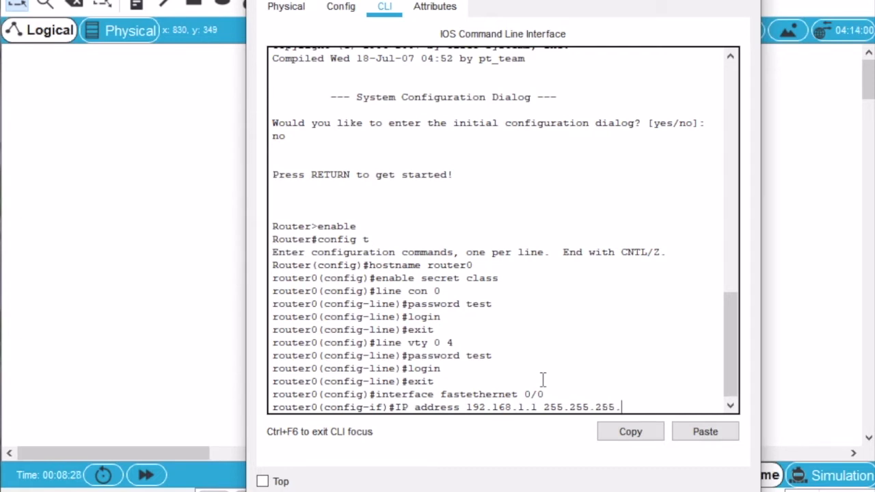
type("0")
key("Return")
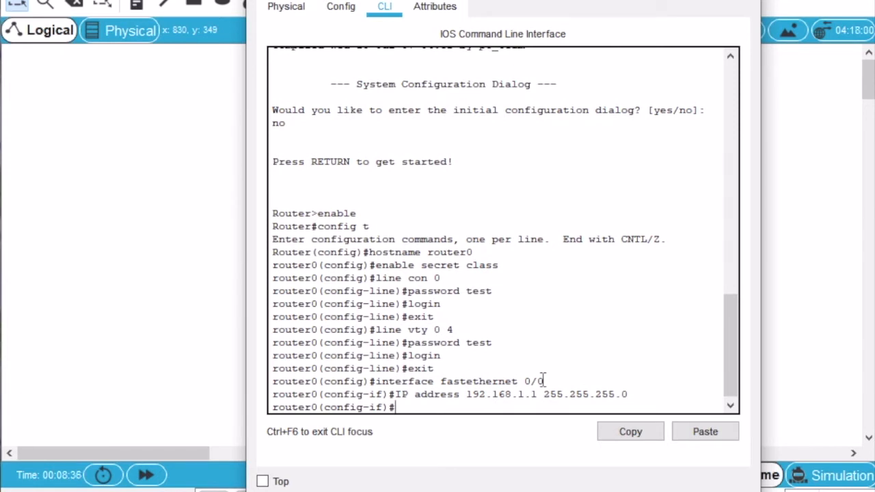
Step: Enable the fastethernet 0/0 interface with no shutdown, and exit to global configuration mode
type("no shutdo")
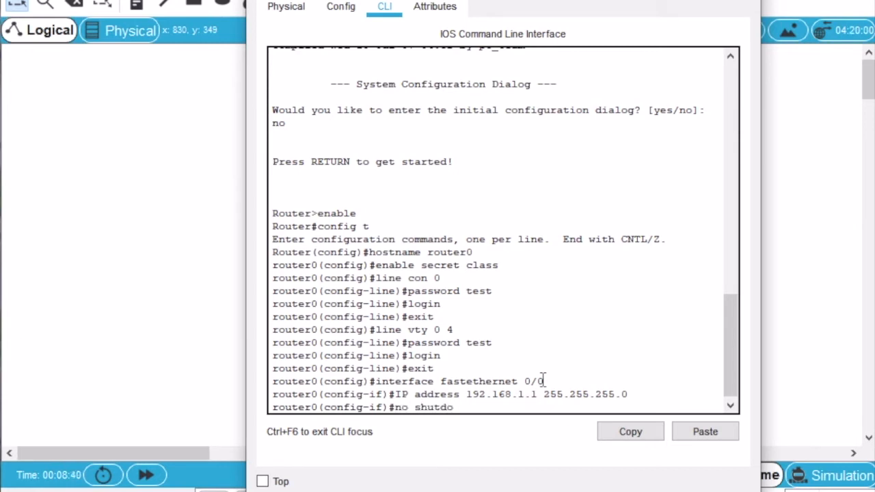
type("wn")
key("Return")
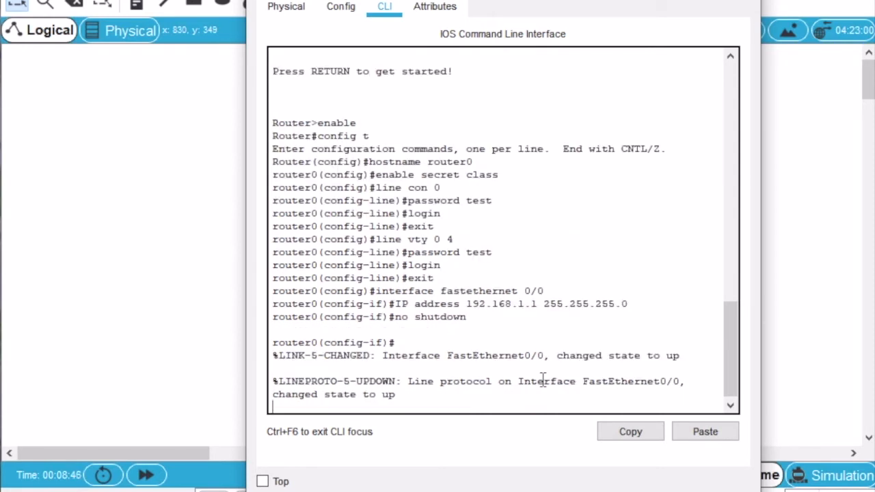
key("Return")
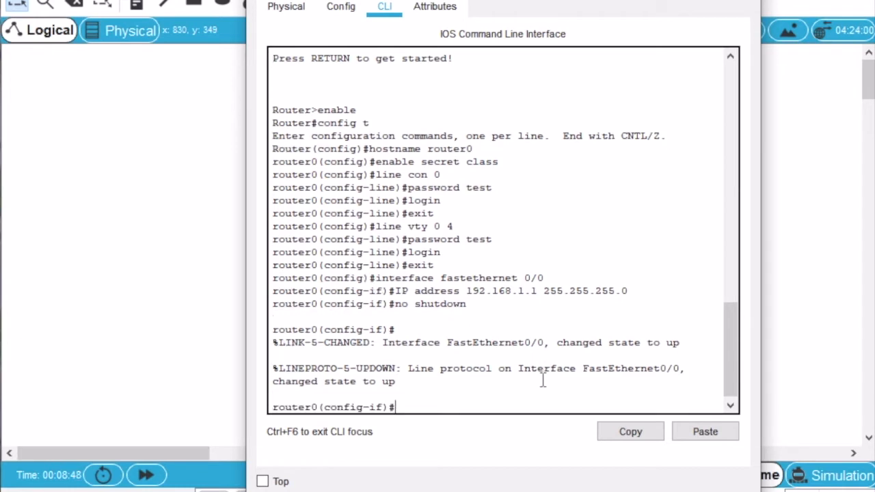
type("exit")
key("Return")
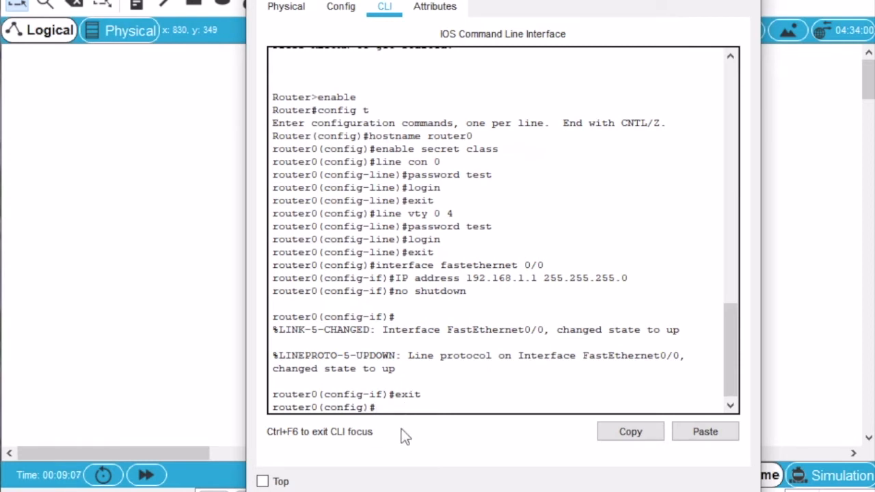
Step: Enter interface configuration for fastethernet 0/1 and assign IP address 192.168.2.1 with subnet mask 255.255.255.0
type("interface fastether")
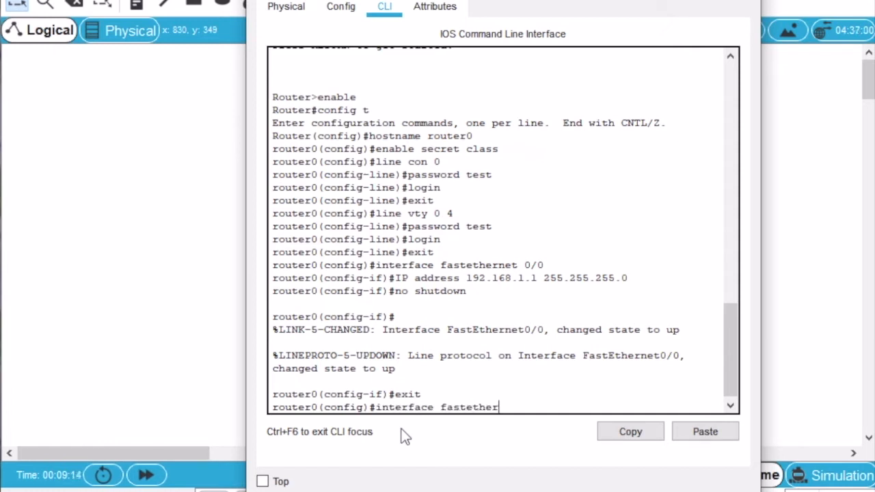
type("net 0/1")
key("Return")
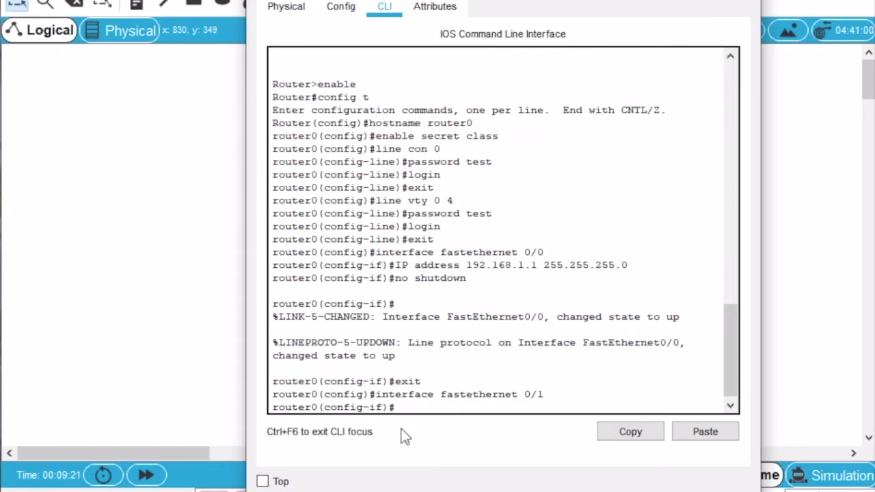
type("IP Address")
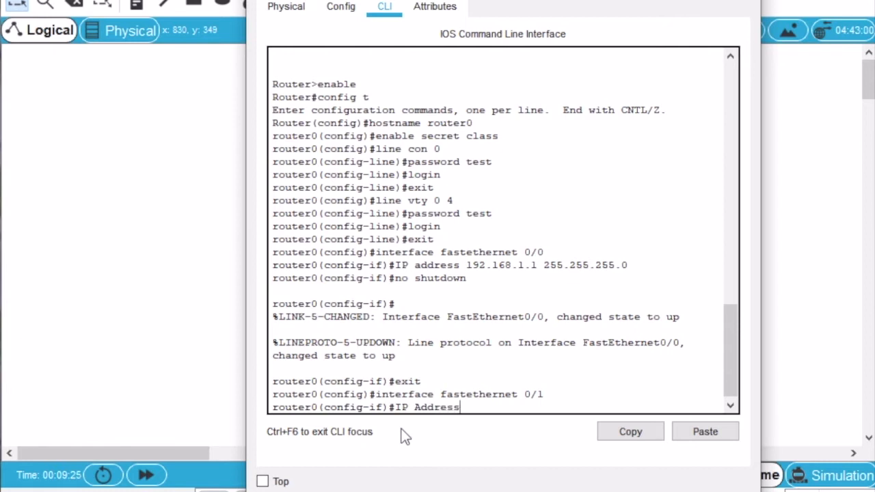
type(" 192.168.2.1 255.")
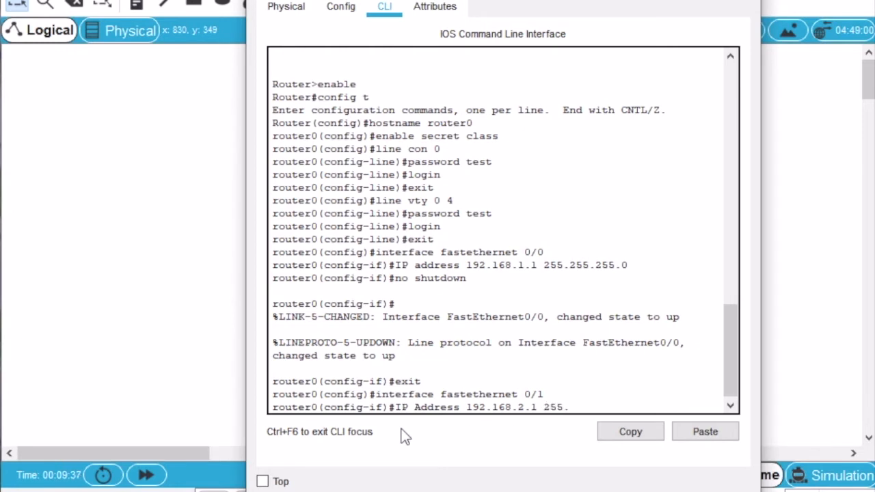
type("255.255.0")
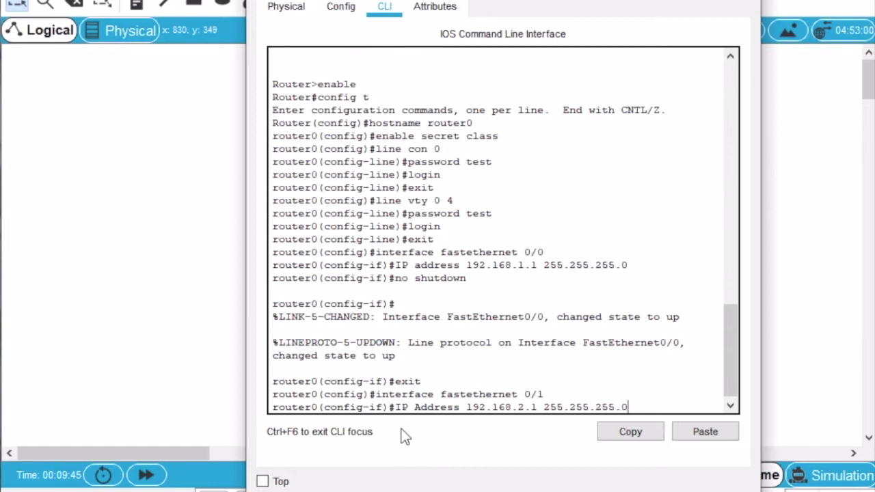
key("Return")
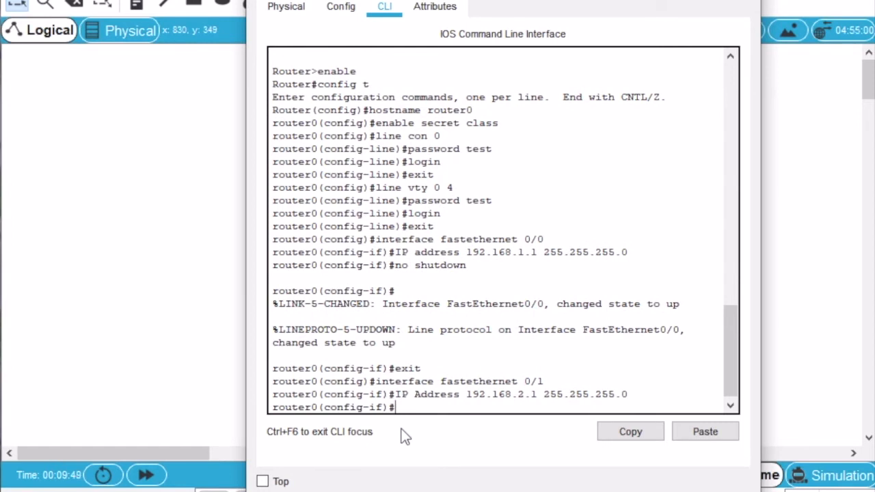
Step: Bring up the fastethernet 0/1 interface with no shutdown, and exit interface configuration
type("no shutdown")
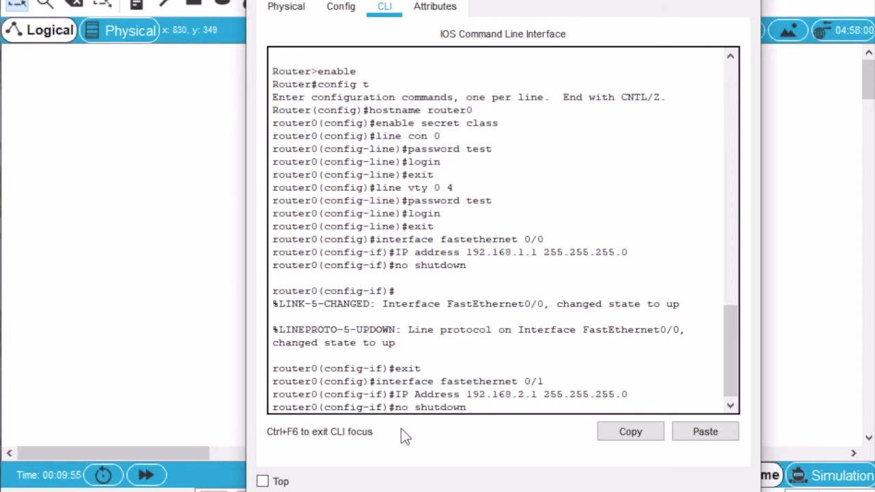
key("Return")
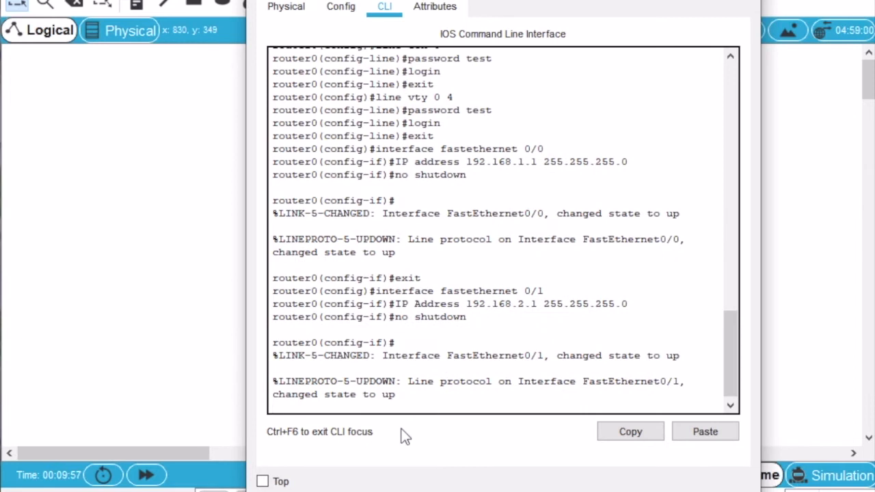
key("Return")
type("exit")
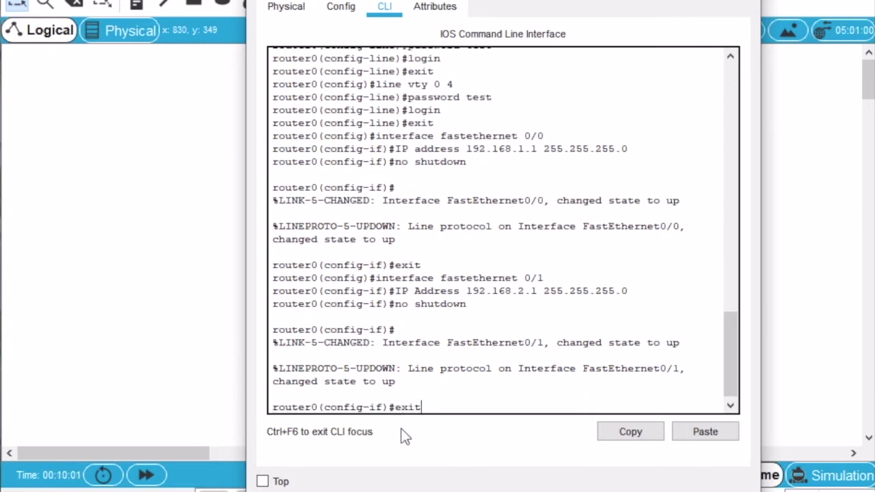
key("Return")
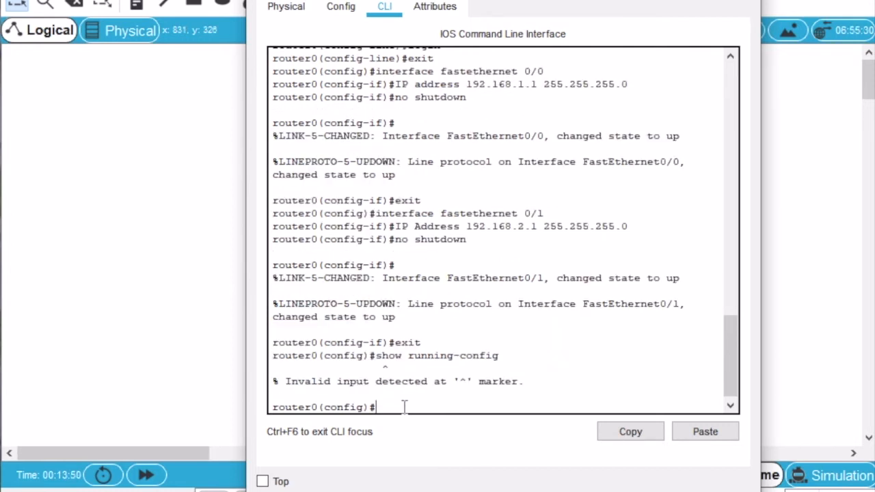
Step: Exit global configuration mode and run show running-config from privileged mode
type("exit")
key("Return")
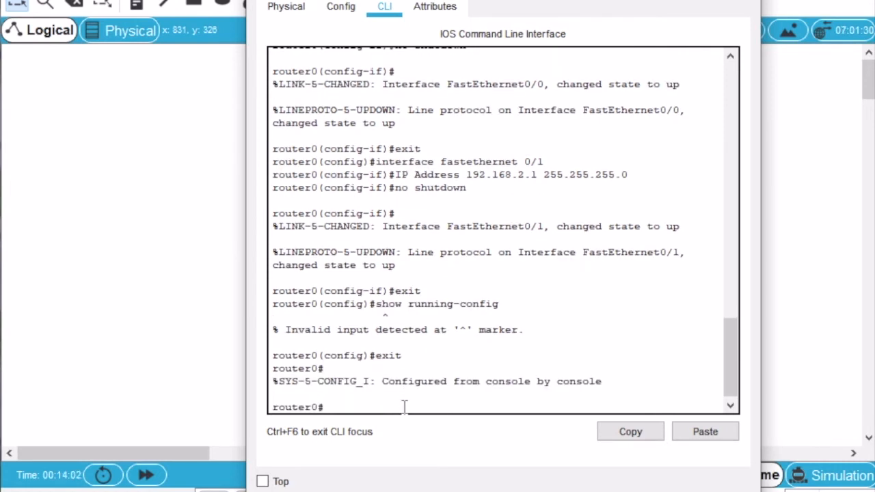
type("show runn")
type("ing")
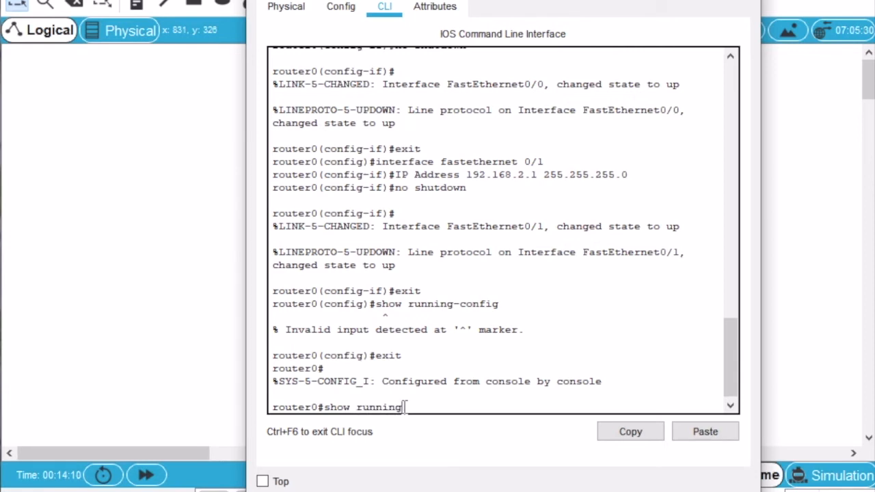
type("-config")
key("Return")
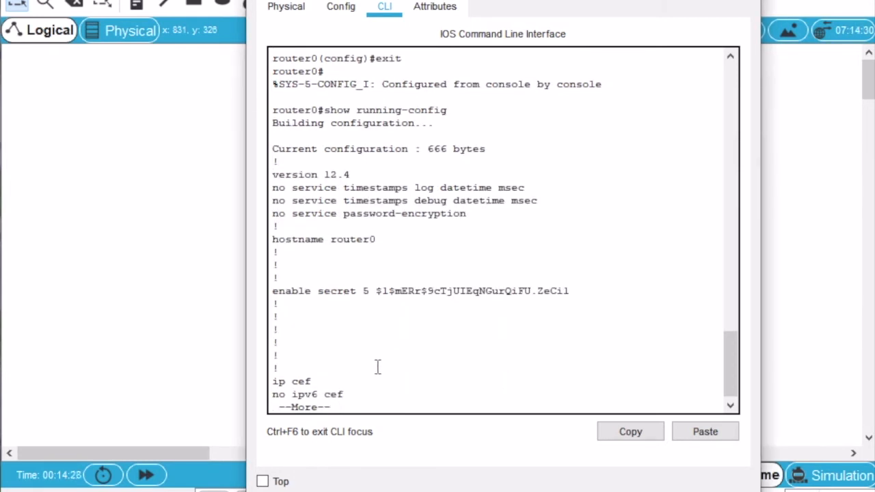
Step: Page through the running configuration to its end, examining the hostname, enable secret, FastEthernet addresses, and console and vty line settings
key("Return")
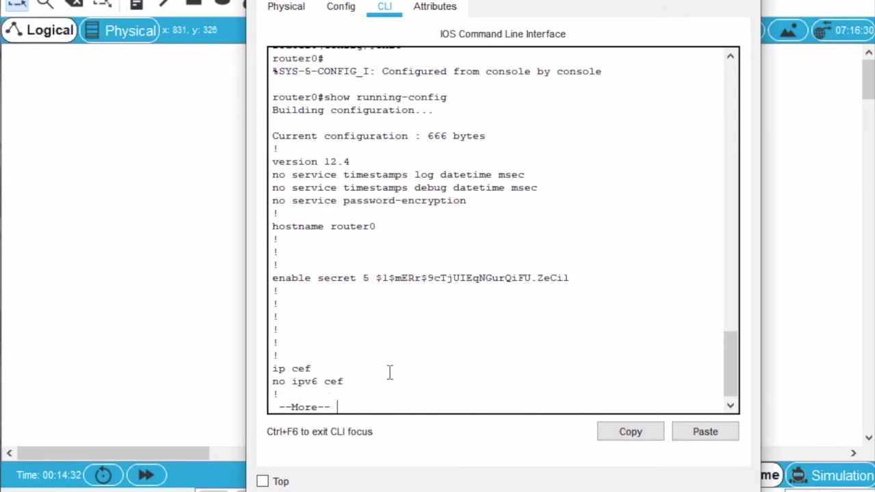
key("Return")
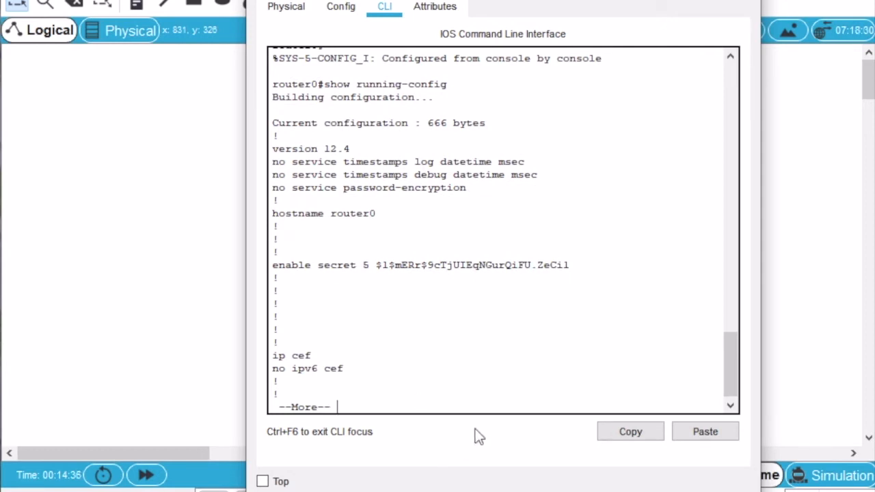
key("Return")
key("Return")
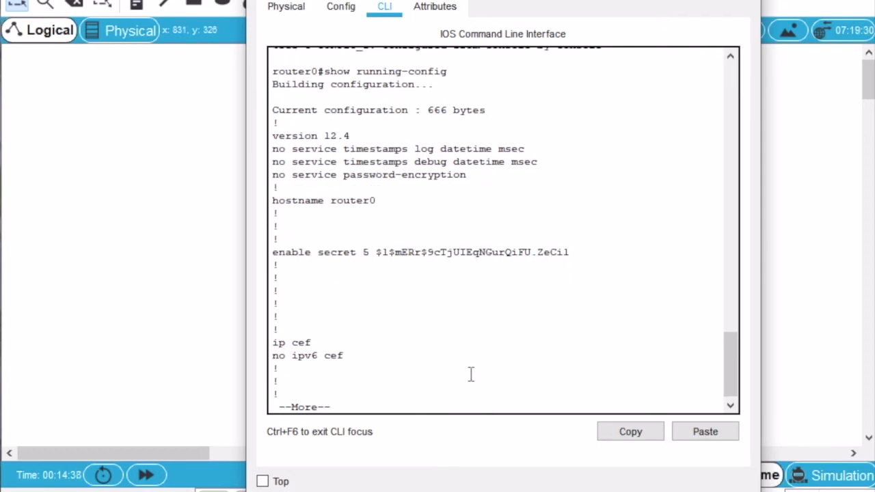
key("Return")
key("Return")
key("Return")
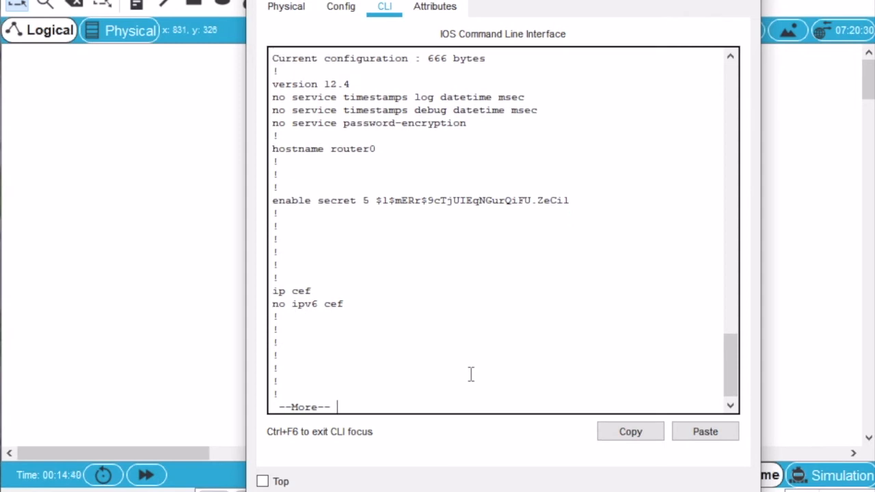
key("Return")
key("Return")
key("Return")
key("Return")
key("Return")
key("Return")
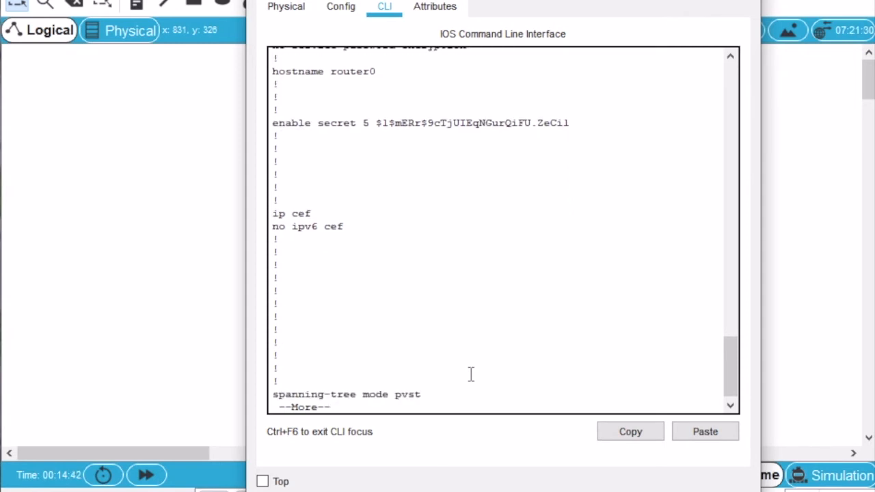
key("Return")
key("Return")
key("Return")
key("Return")
key("Return")
key("Return")
key("Return")
key("Return")
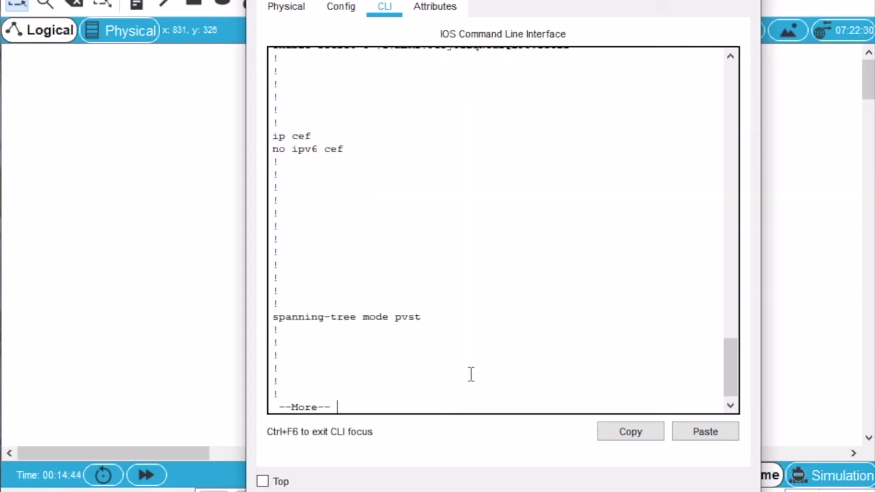
key("Return")
key("Return")
key("Return")
key("Return")
key("Return")
key("Return")
key("Return")
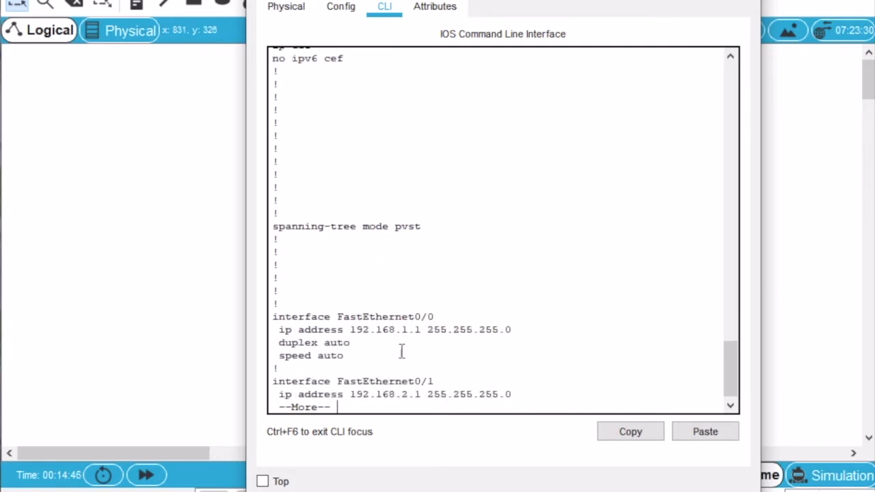
key("Return")
key("Return")
key("Return")
key("Return")
key("Return")
key("Return")
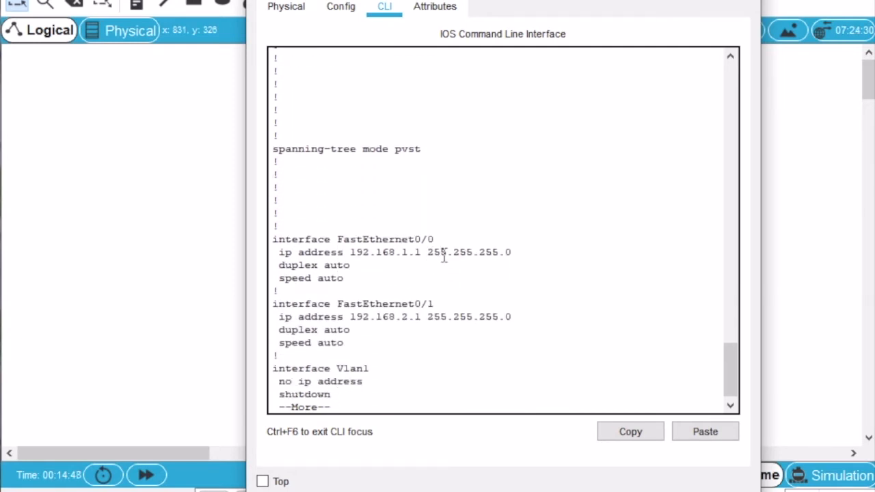
key("Return")
key("Return")
key("Return")
key("Return")
key("Return")
key("Return")
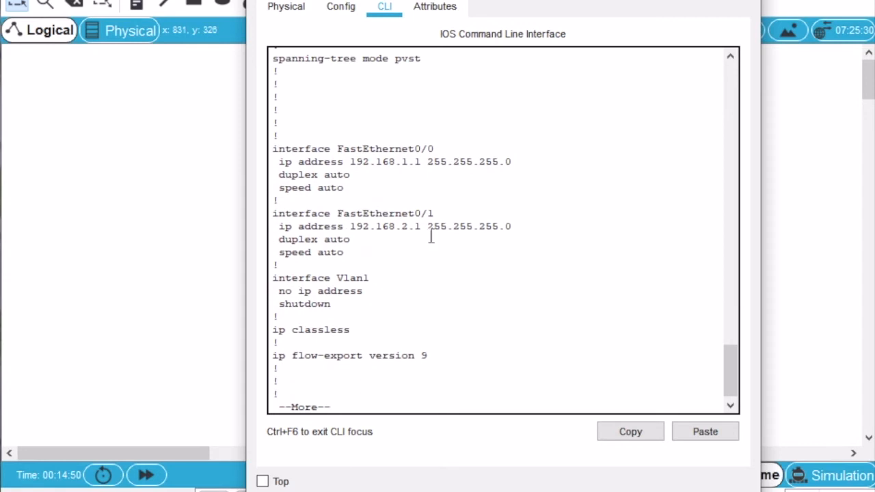
key("Return")
key("Return")
key("Return")
key("Return")
key("Return")
key("Return")
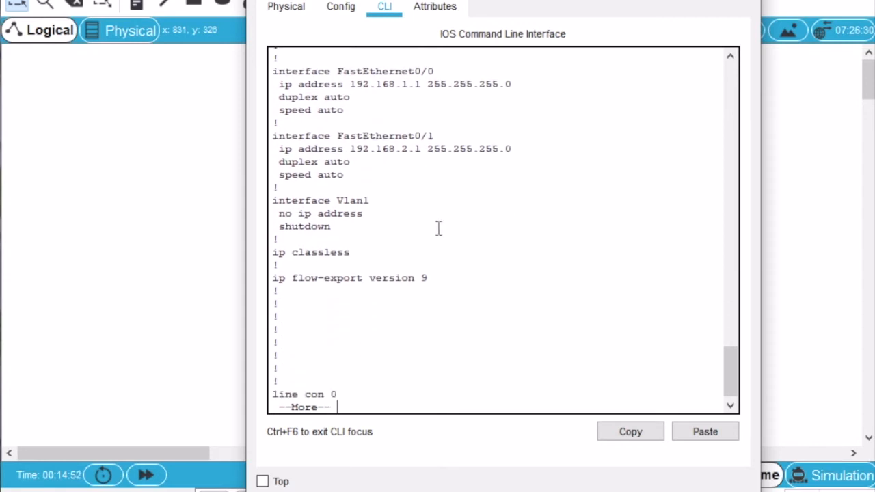
key("Return")
key("Return")
key("Return")
key("Return")
key("Return")
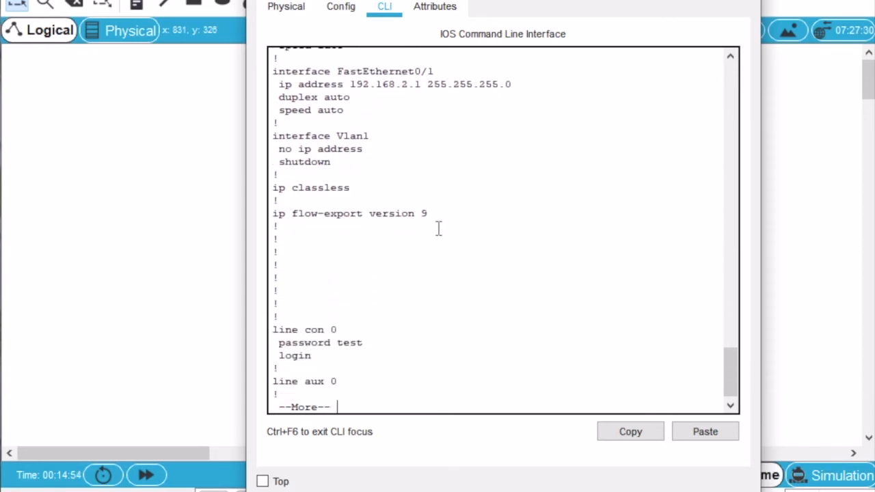
key("Return")
key("Return")
key("Return")
key("Return")
key("Return")
key("Return")
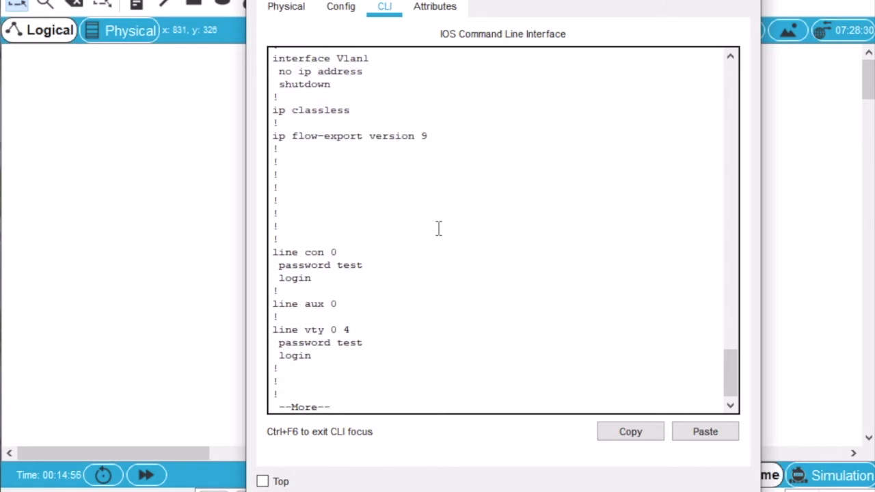
key("Return")
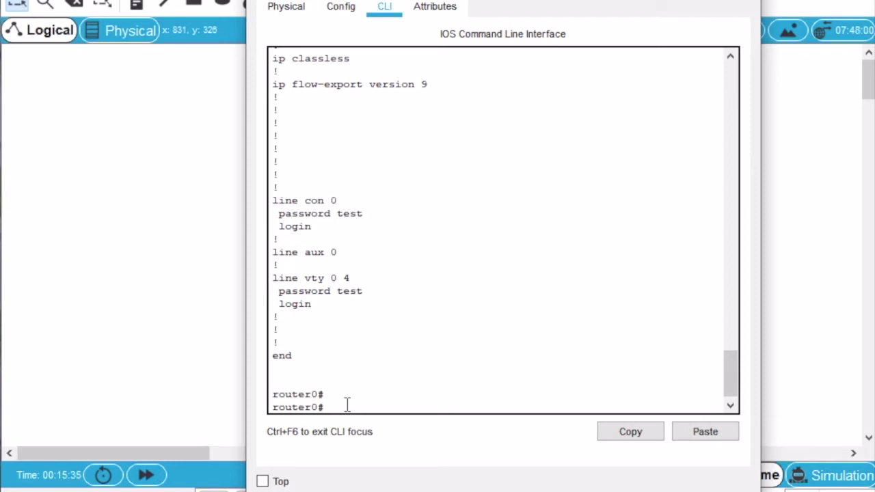
Step: Issue copy running-config startup-config to save the router's configuration, and close the router window
type("copy running-config ")
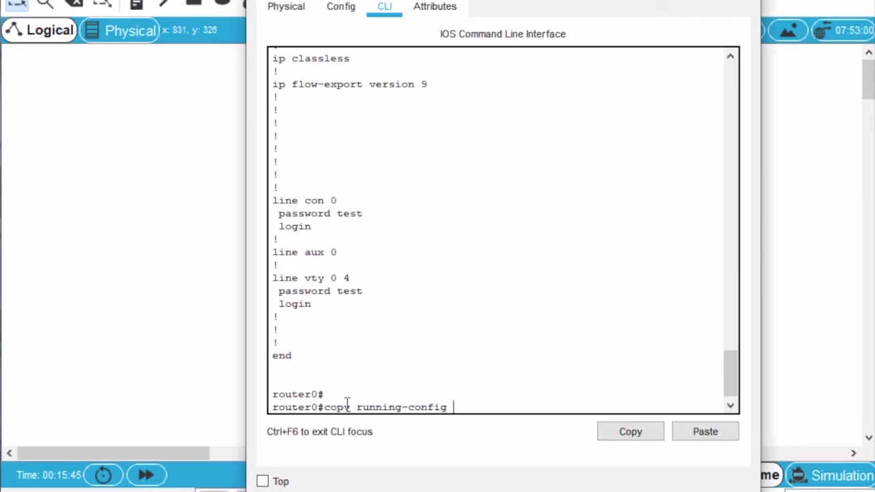
type("start")
type("up")
type("-conf")
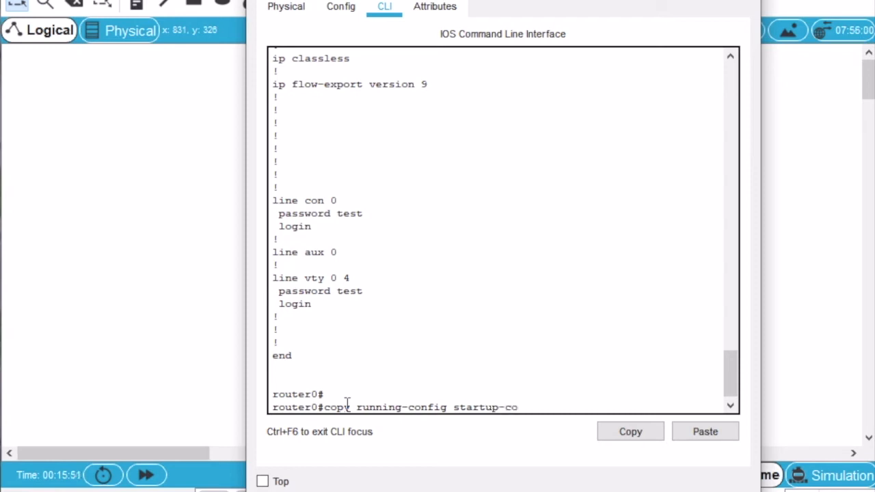
type("ig")
key("Return")
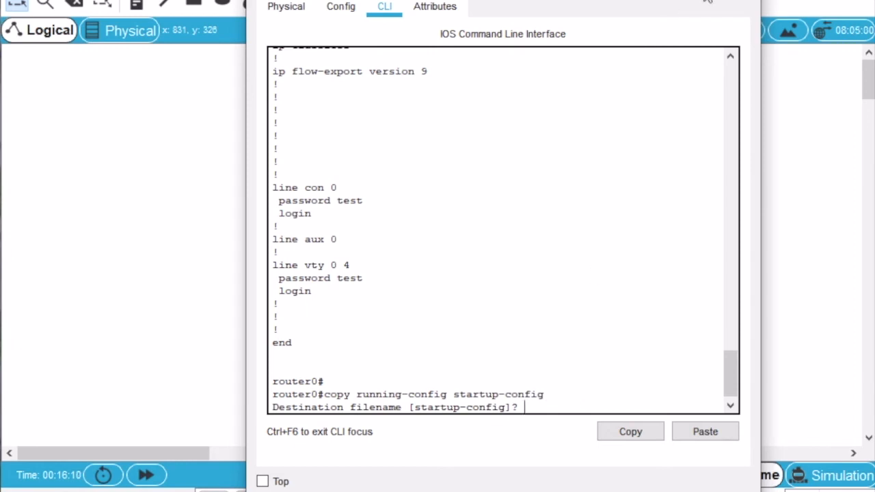
left_click(744, 2)
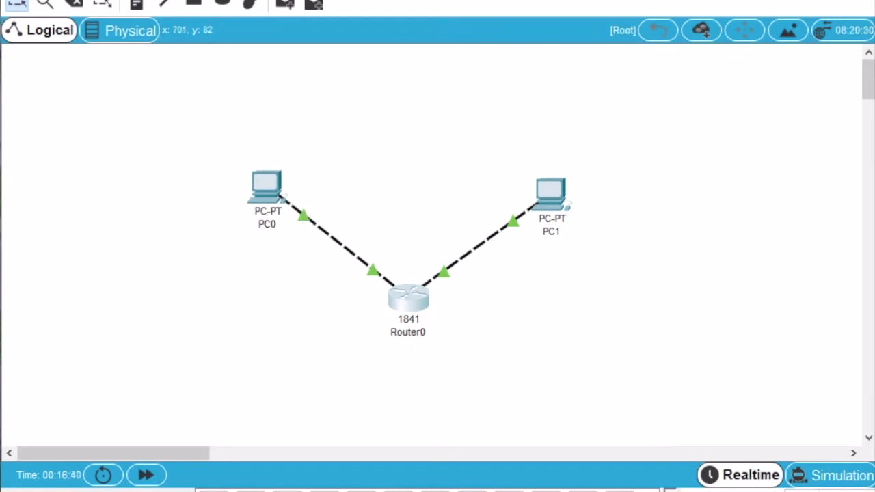
Step: Open PC0's IP Configuration and assign static IPv4 address 192.168.1.2 with subnet mask 255.255.255.0
left_click(262, 202)
left_click_drag(712, 0, 448, 0)
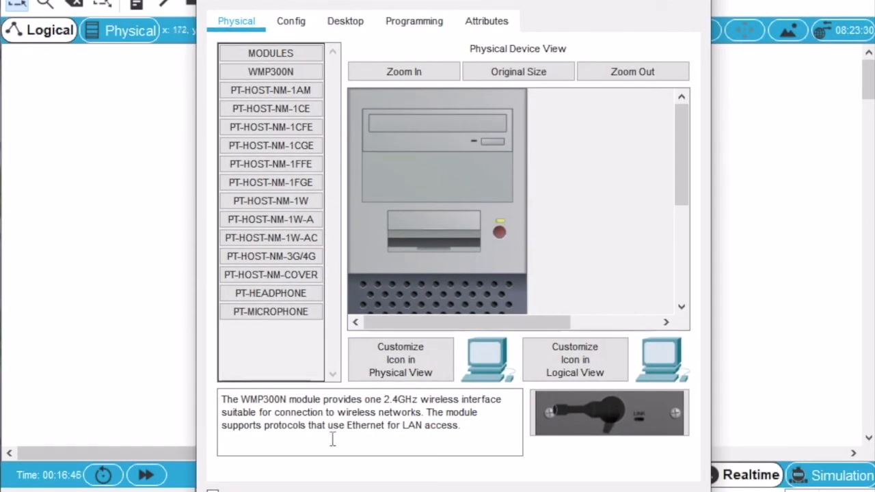
left_click(347, 24)
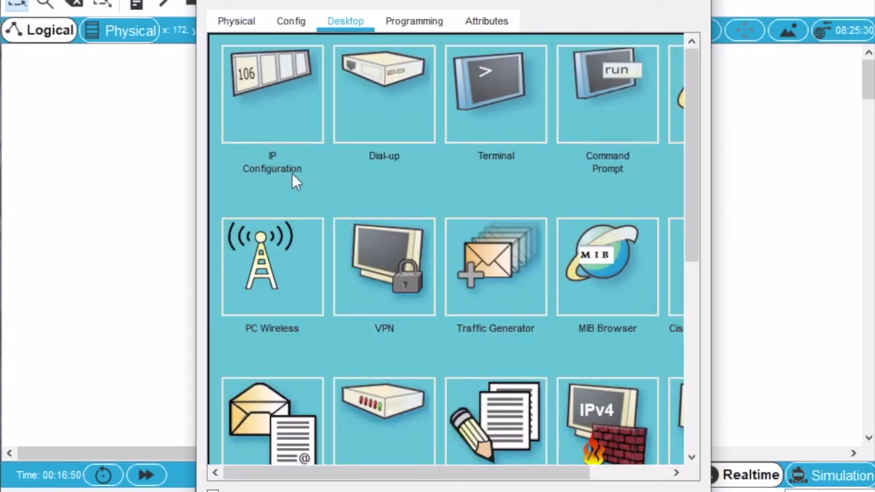
left_click(284, 99)
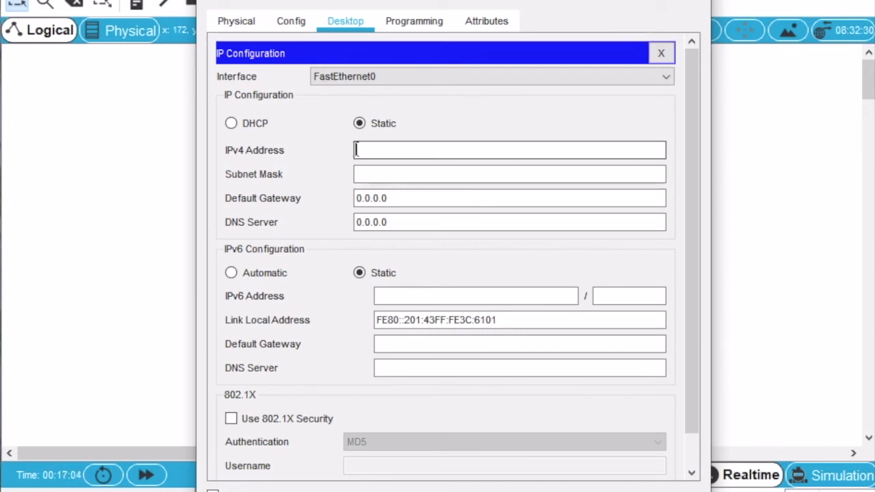
type("192.168.1.2")
key("Tab")
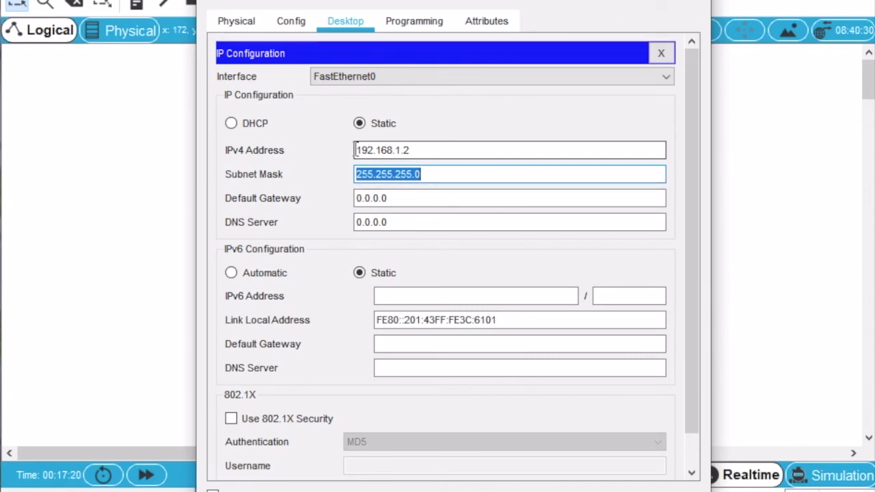
Step: Set PC0's default gateway to 192.168.1.1 and close the PC0 window
key("Tab")
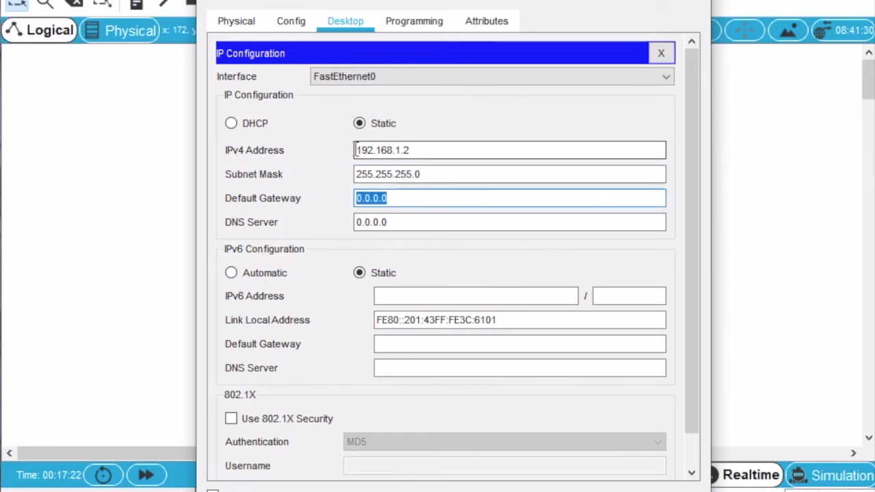
type("192.")
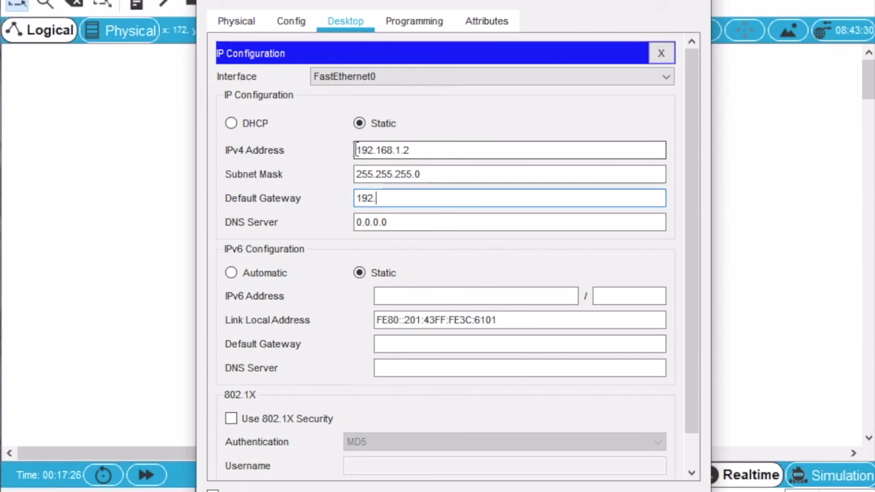
type("168")
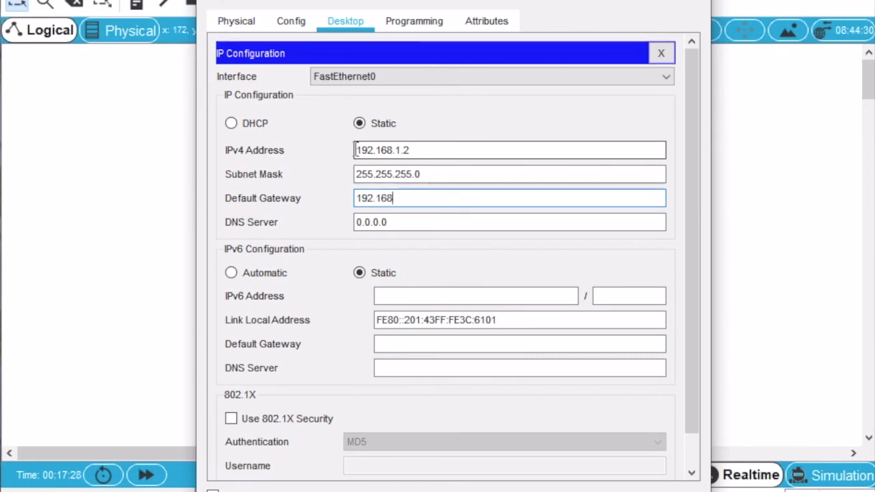
type(".1.1")
left_click(687, 3)
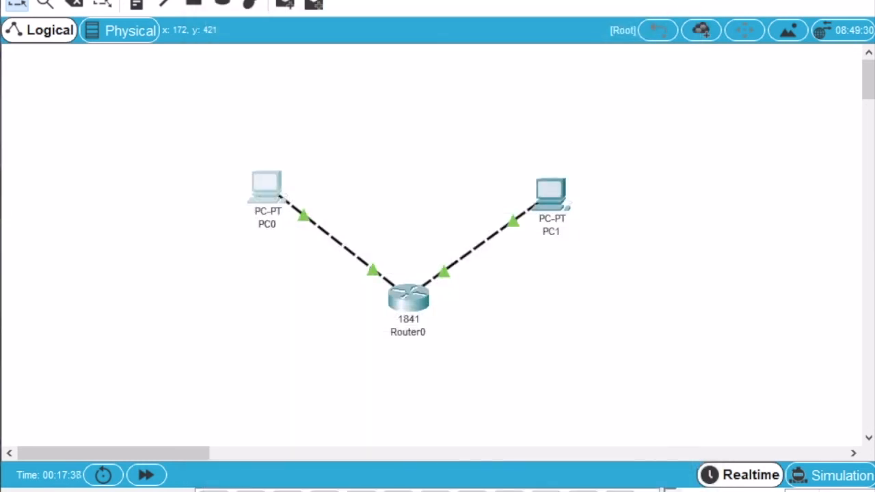
Step: Open PC1's IP Configuration and assign static IPv4 address 192.168.2.2 with subnet mask 255.255.255.0
left_click(550, 205)
left_click_drag(588, 0, 324, 0)
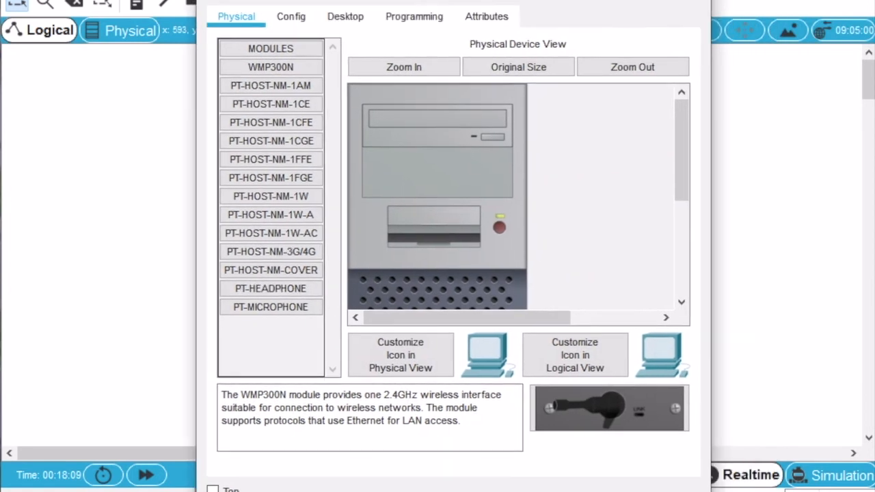
left_click(341, 30)
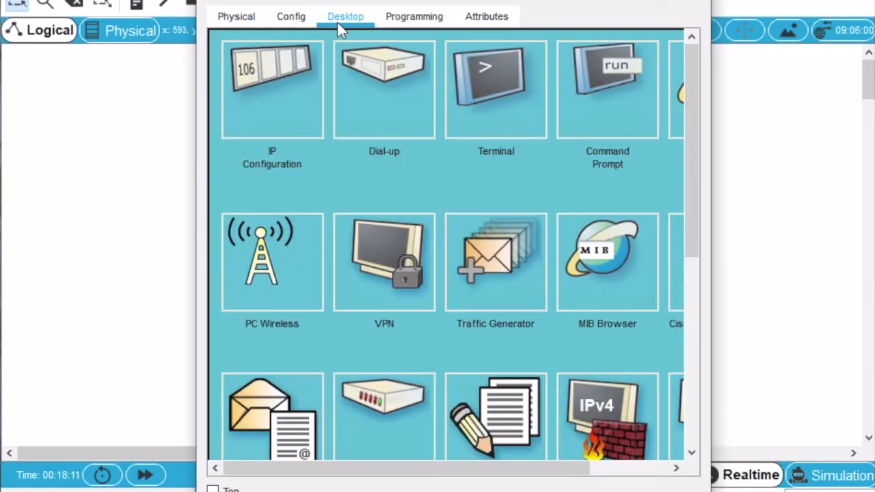
left_click(301, 113)
left_click(376, 145)
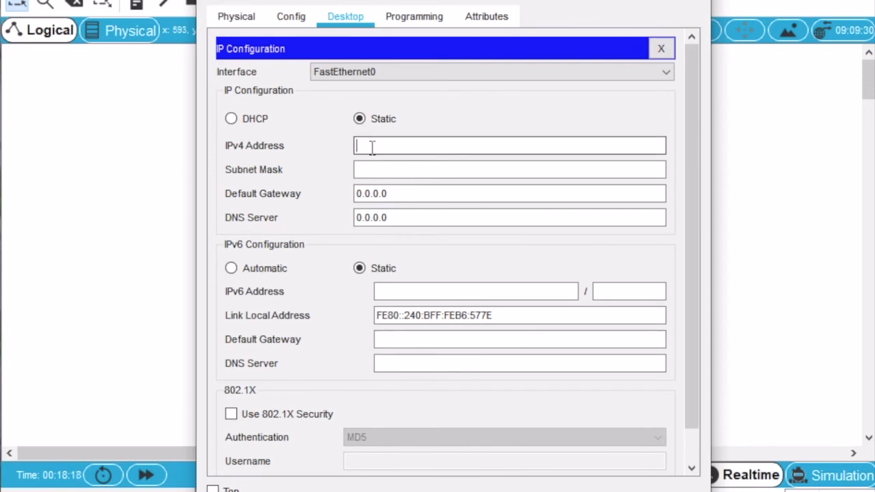
type("192.168")
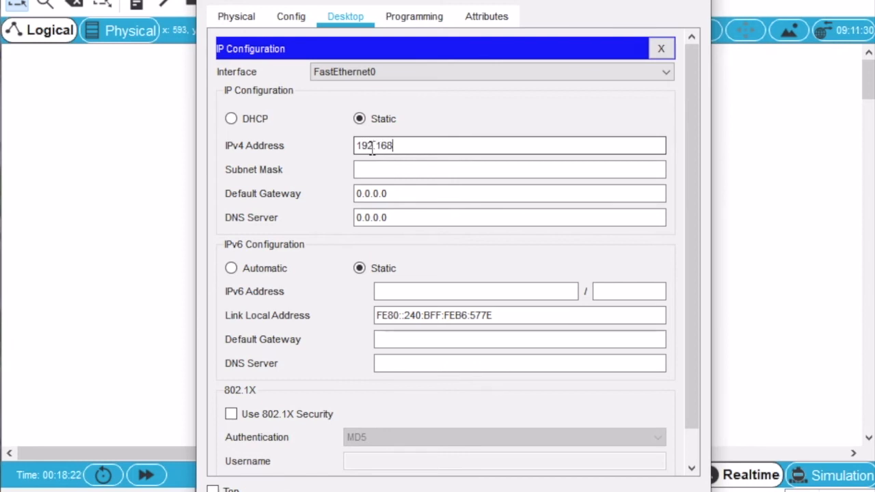
type(".2.2")
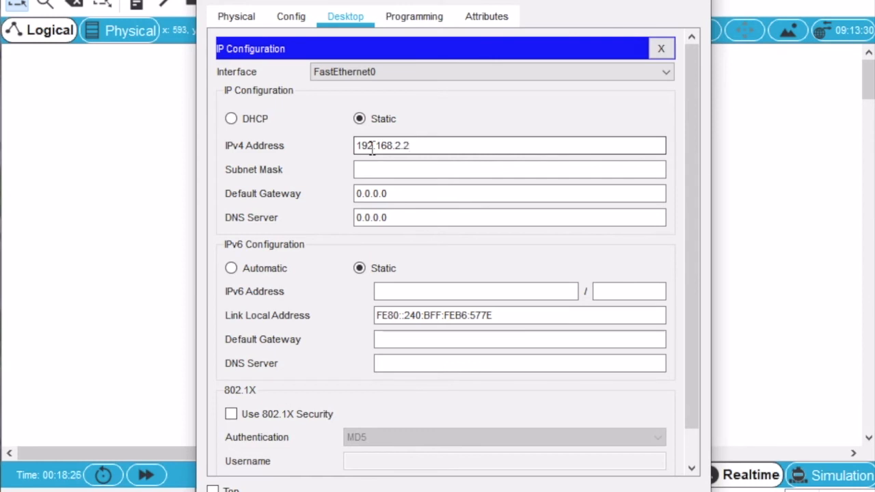
key("Tab")
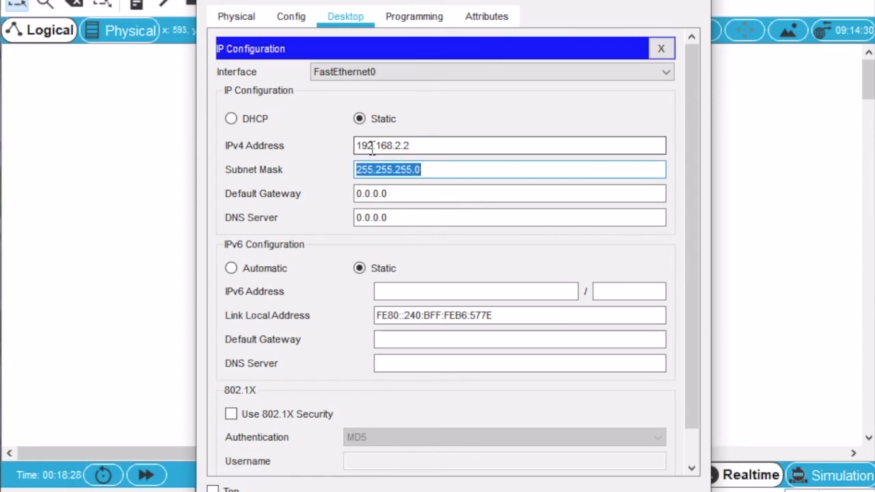
Step: Set PC1's default gateway to 192.168.2.1 and close the PC1 window
key("Tab")
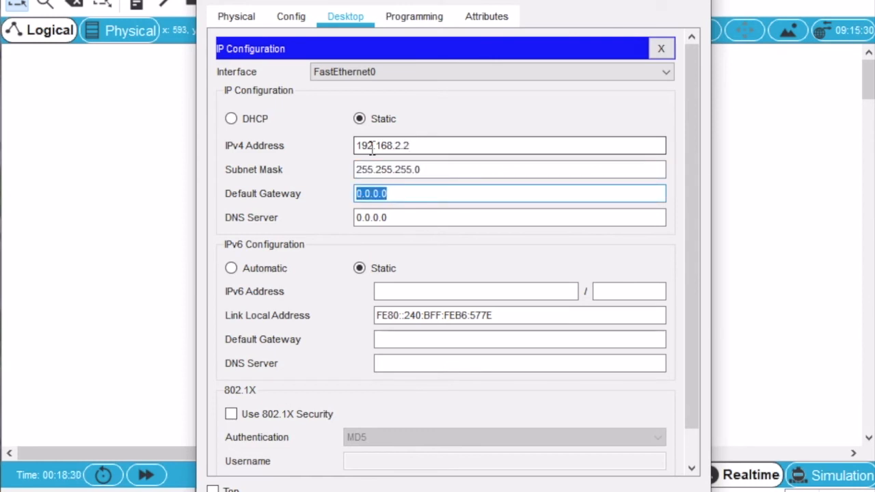
type("192.168")
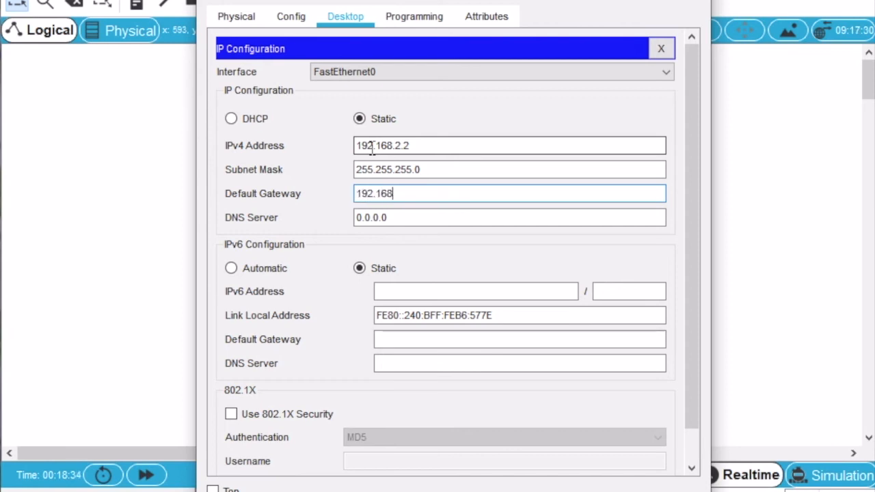
type(".2.1")
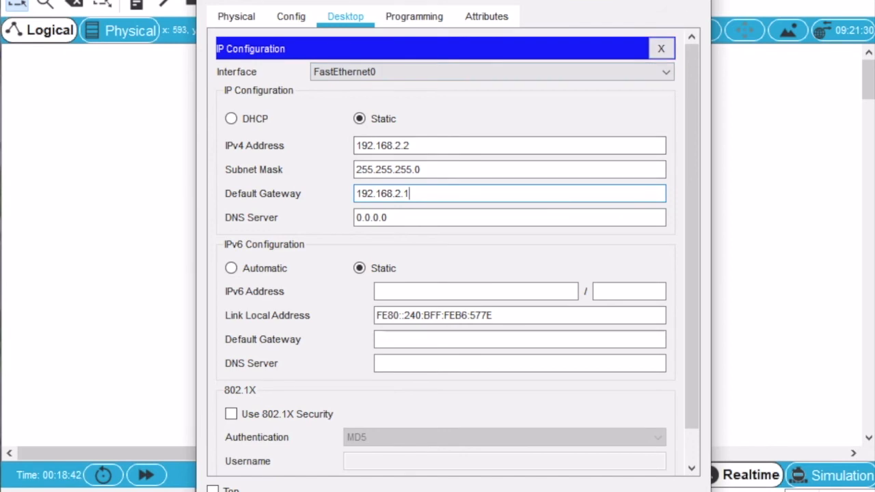
left_click(695, 1)
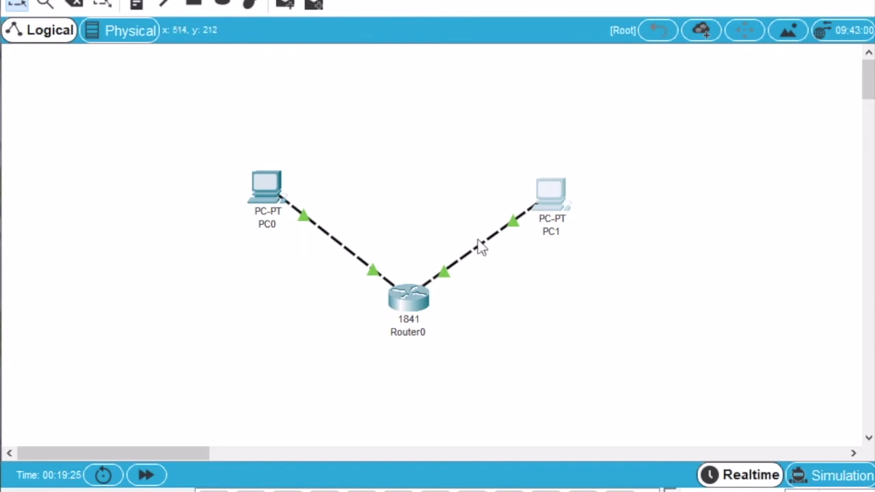
left_click(270, 232)
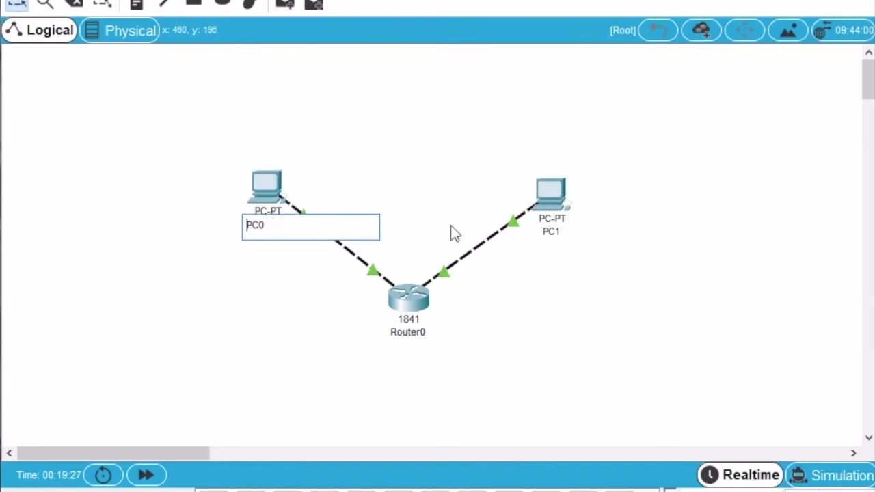
left_click(560, 230)
left_click(555, 302)
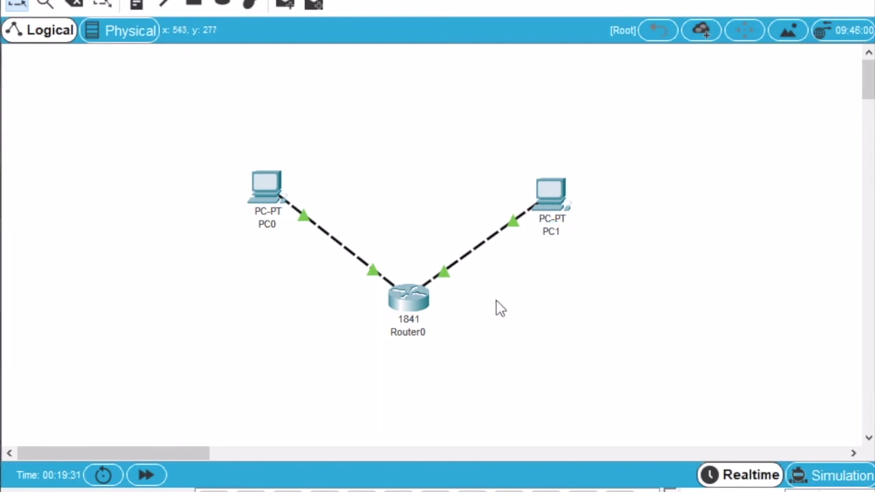
Step: Ping PC1 at 192.168.2.2 from PC0's Command Prompt and examine the ping statistics
left_click(265, 195)
left_click_drag(751, 0, 491, 0)
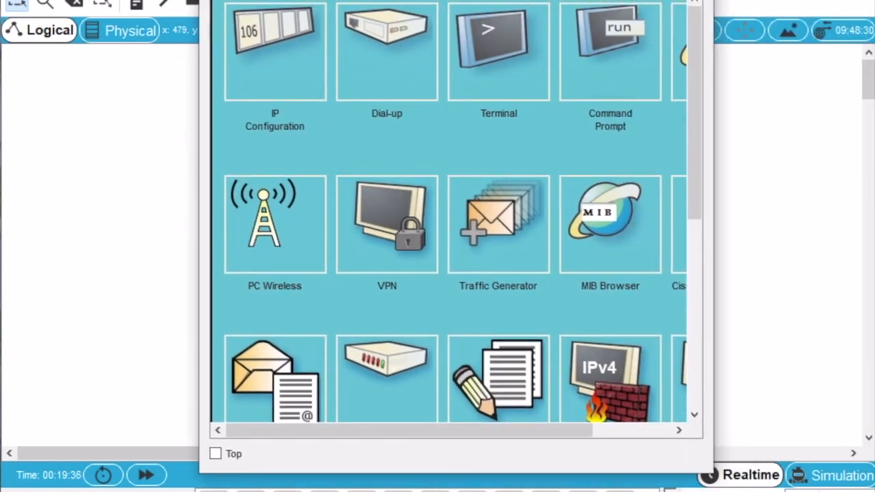
left_click(632, 75)
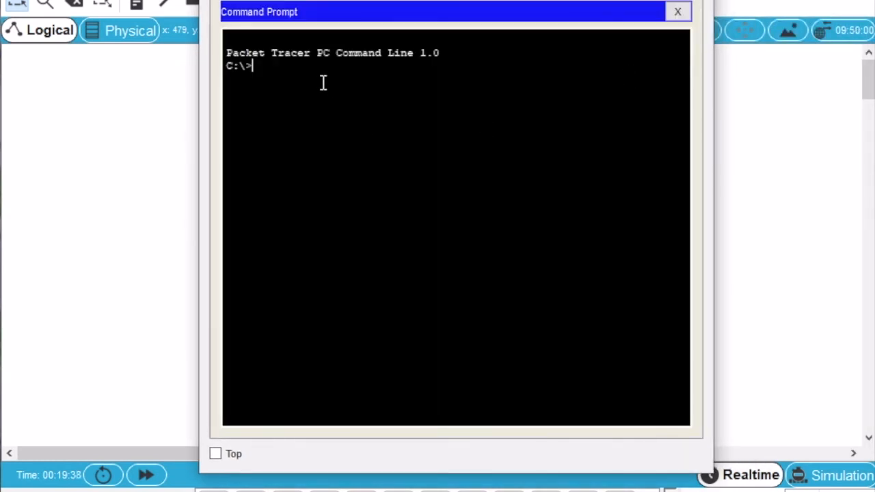
type("ping 192.16")
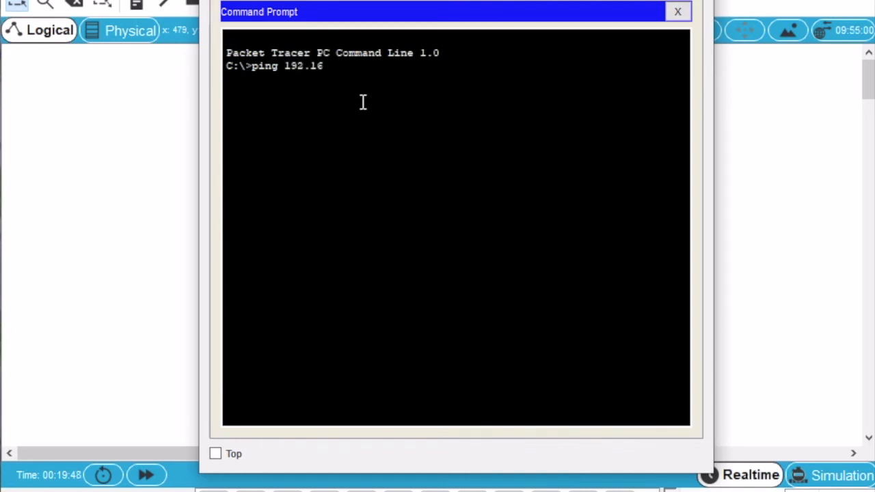
type("8.2.2")
key("Return")
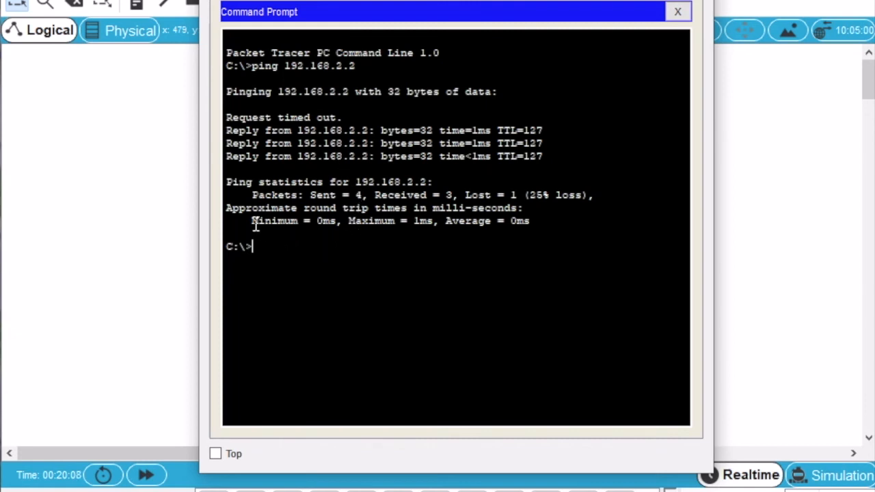
left_click_drag(227, 186, 512, 238)
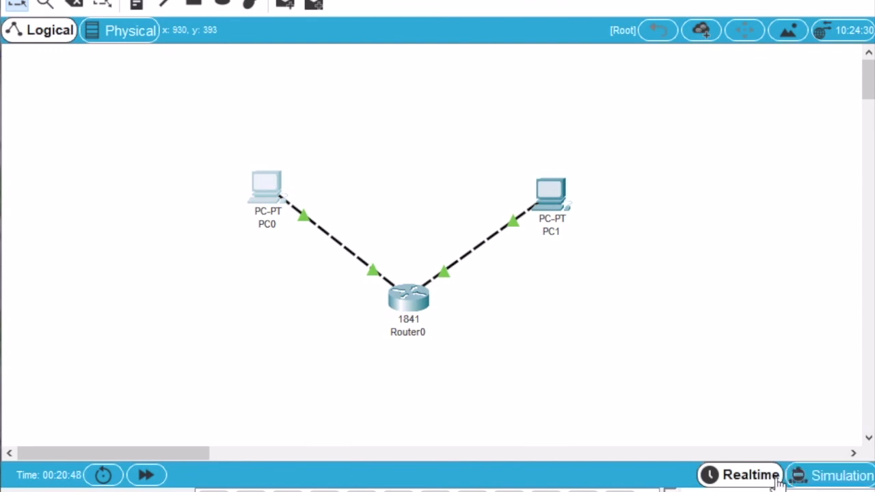
Step: Switch to Simulation mode and arrange PC0, PC1 and Router0 beside the undocked Simulation Panel
left_click(835, 481)
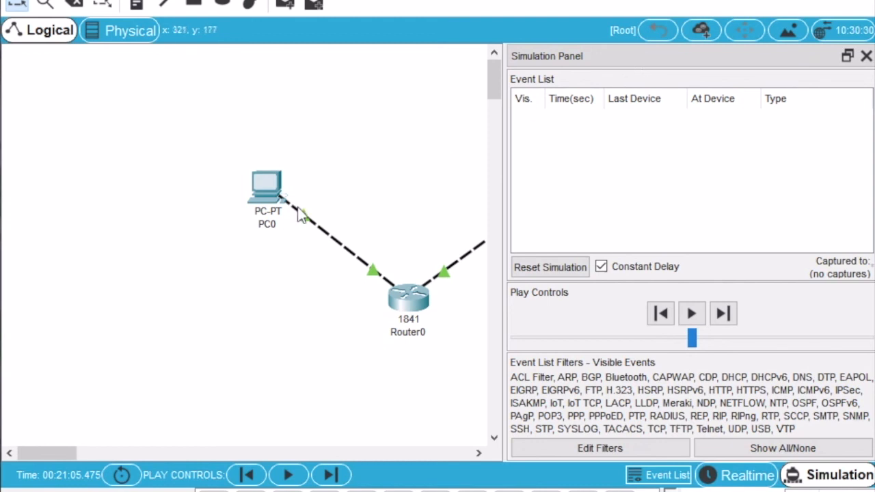
left_click_drag(254, 195, 117, 148)
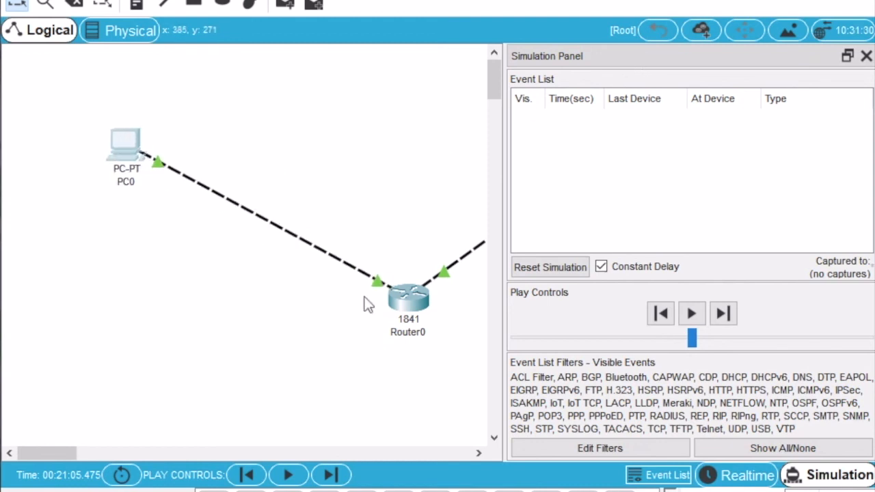
left_click_drag(411, 300, 226, 334)
left_click_drag(624, 55, 824, 123)
left_click_drag(607, 74, 524, 337)
left_click_drag(545, 198, 348, 154)
left_click_drag(526, 302, 598, 67)
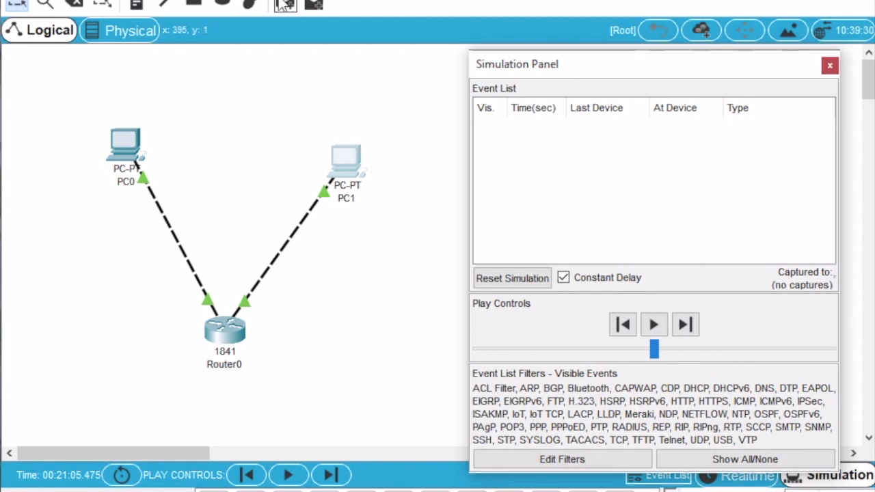
Step: Add a simple PDU from PC0 to PC1 and play the simulation
left_click(283, 4)
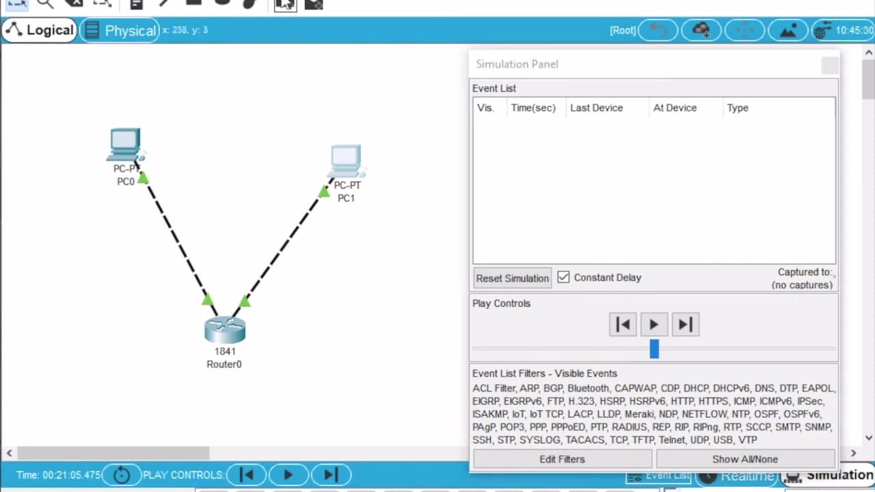
left_click(122, 148)
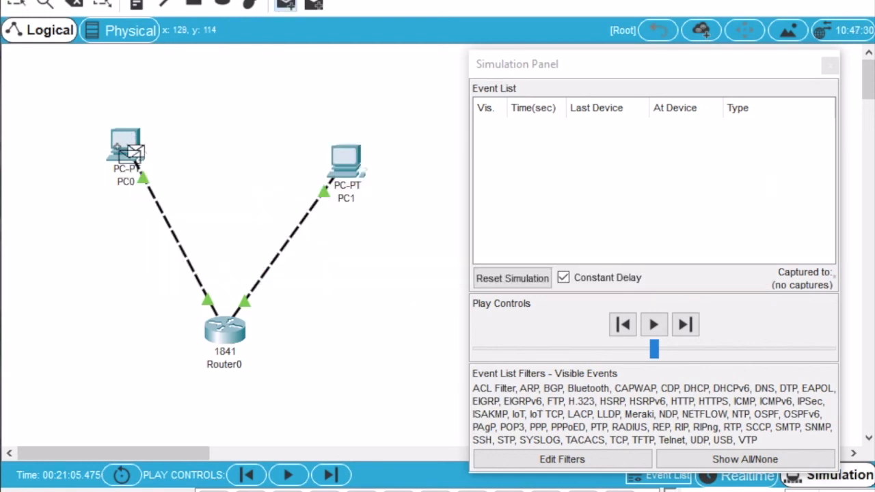
left_click(345, 166)
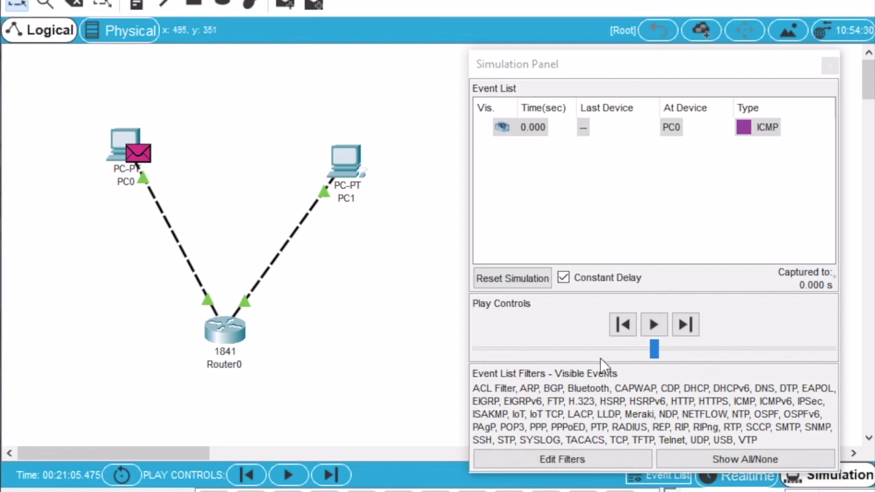
left_click(654, 328)
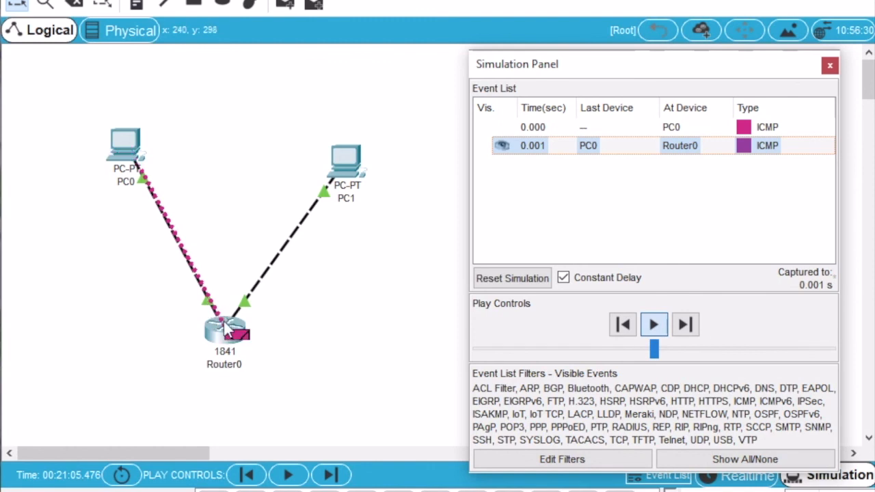